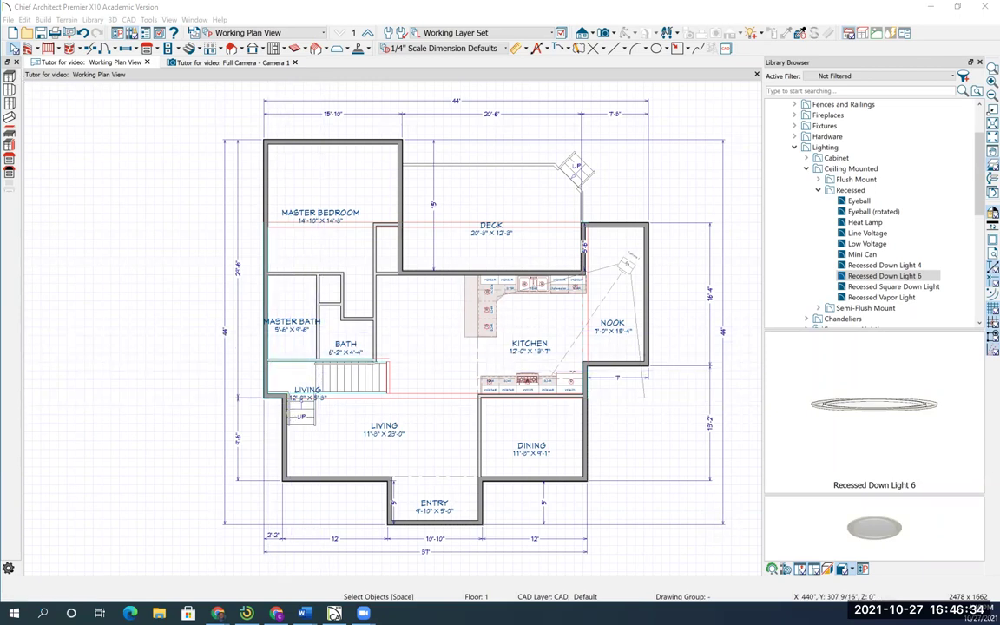
Build a foundation level, Floor 0, derived from the 1st floor plan with stem walls and footings
left_click(42, 20)
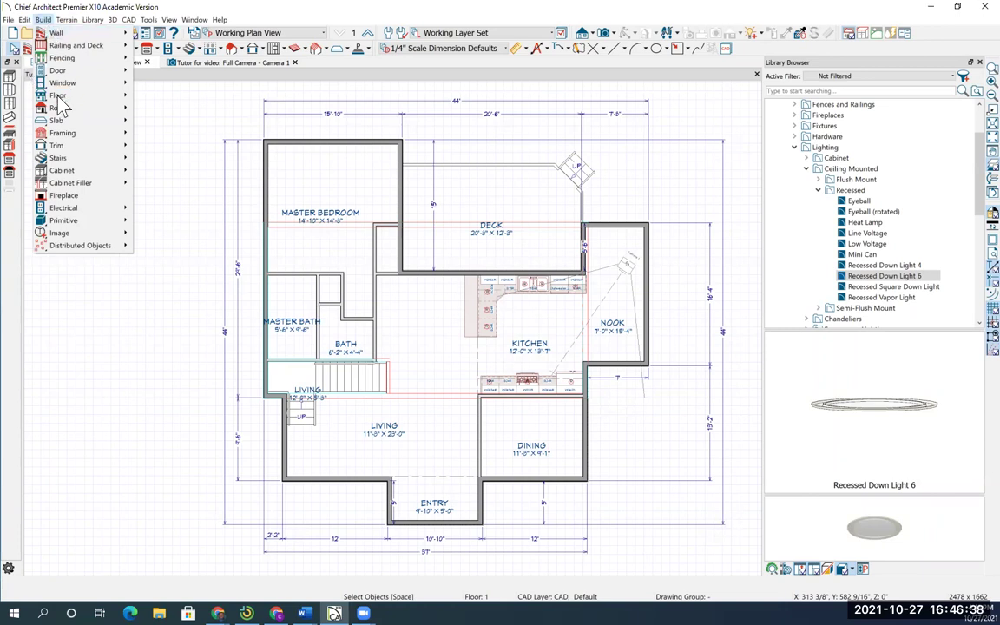
mouse_move(59, 97)
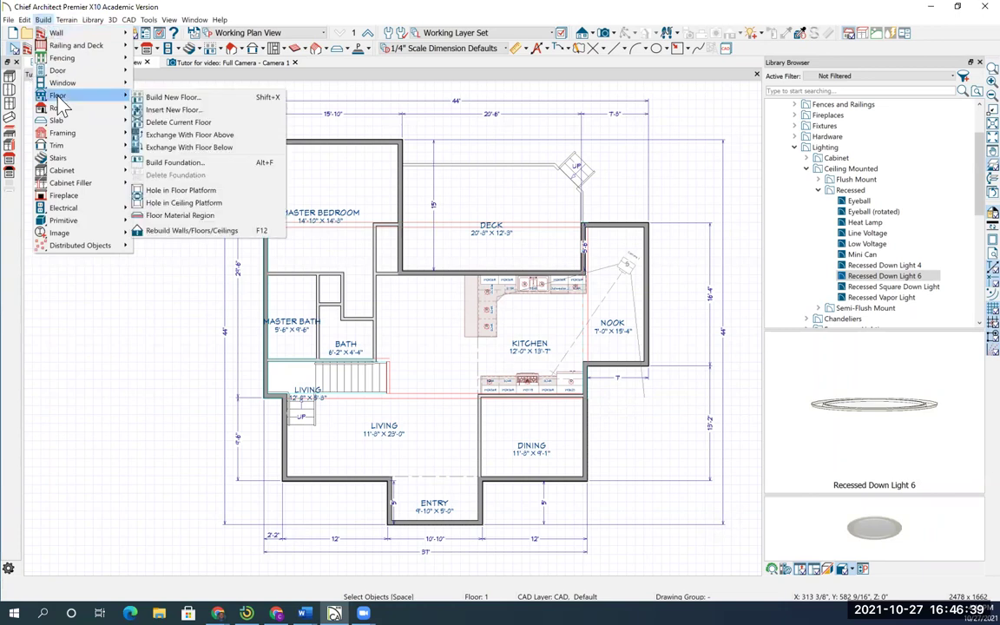
left_click(174, 164)
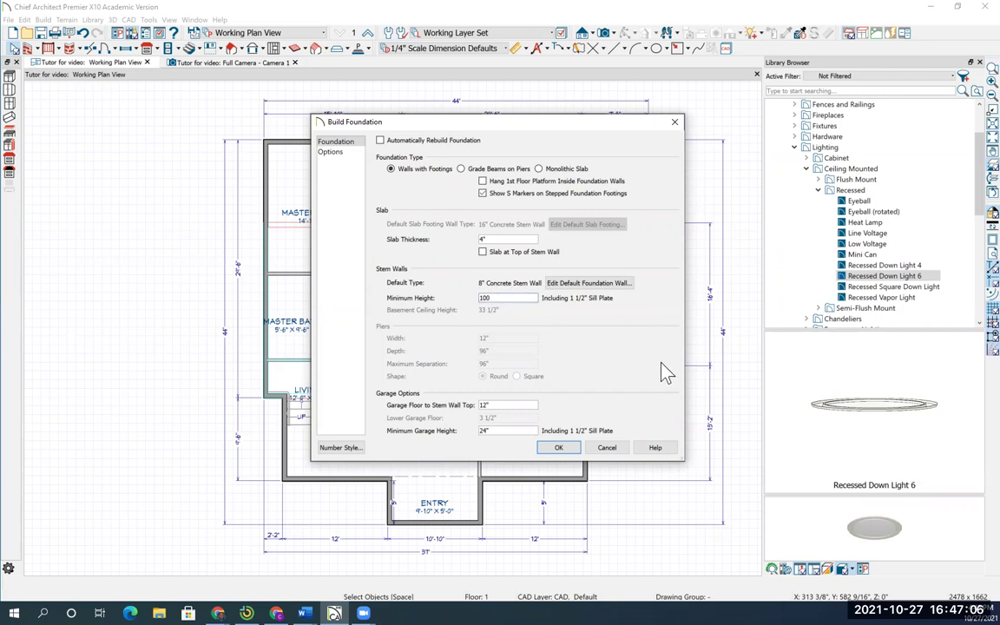
left_click(557, 447)
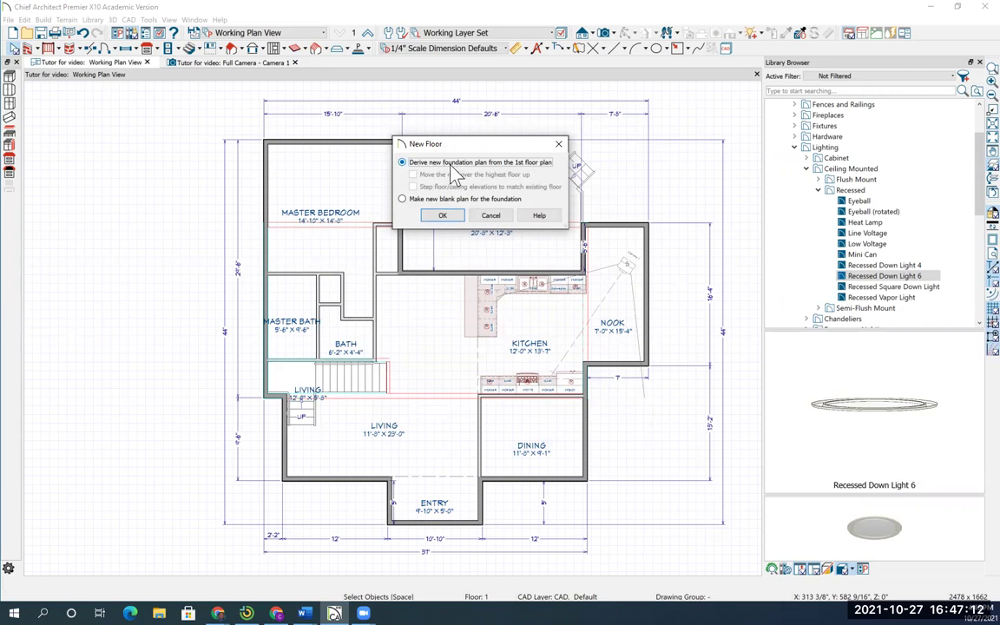
left_click(452, 217)
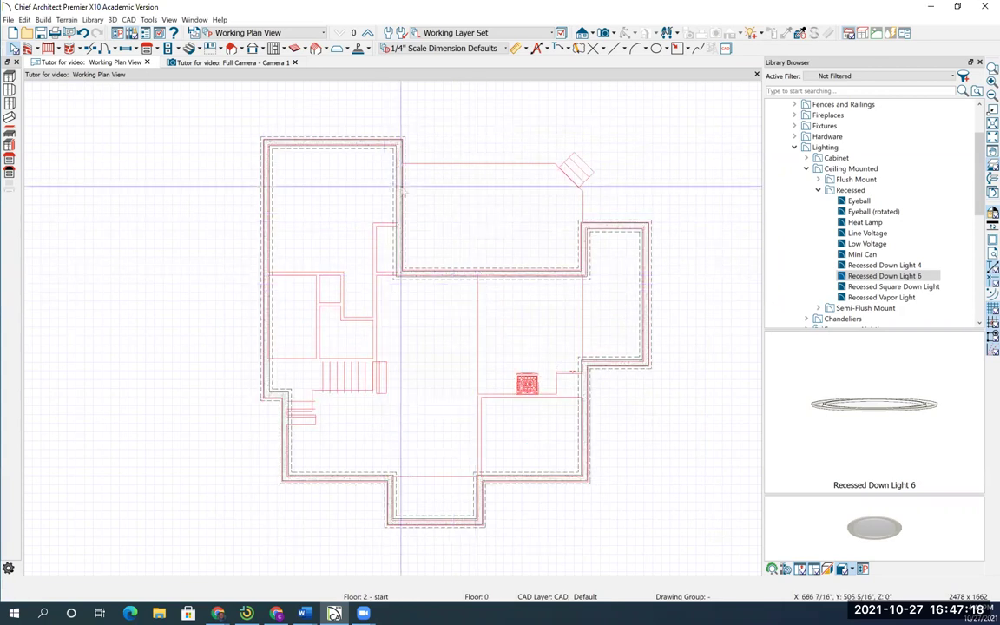
left_click(353, 33)
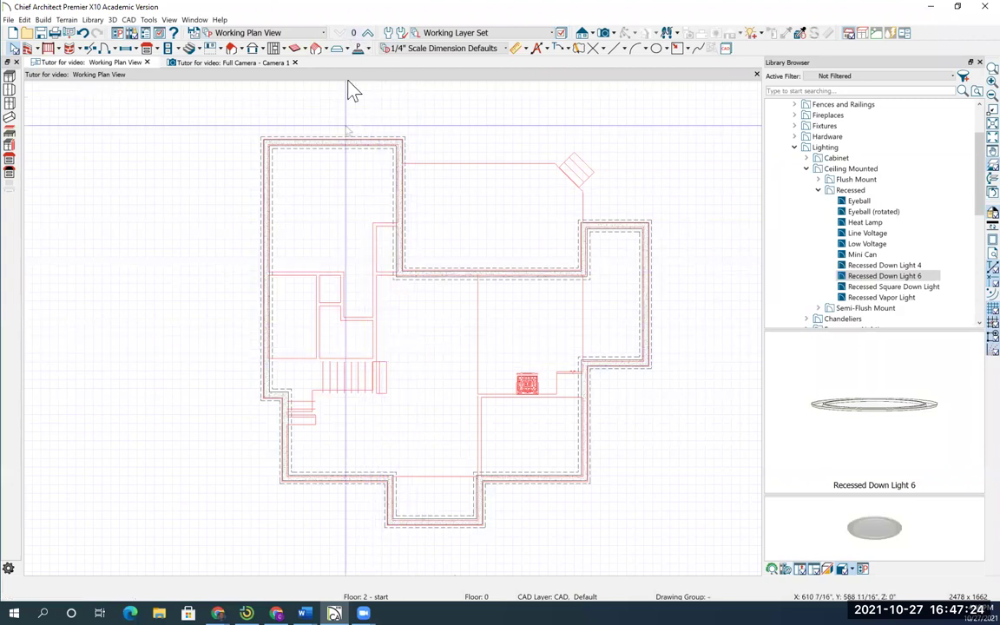
left_click(368, 34)
left_click(368, 34)
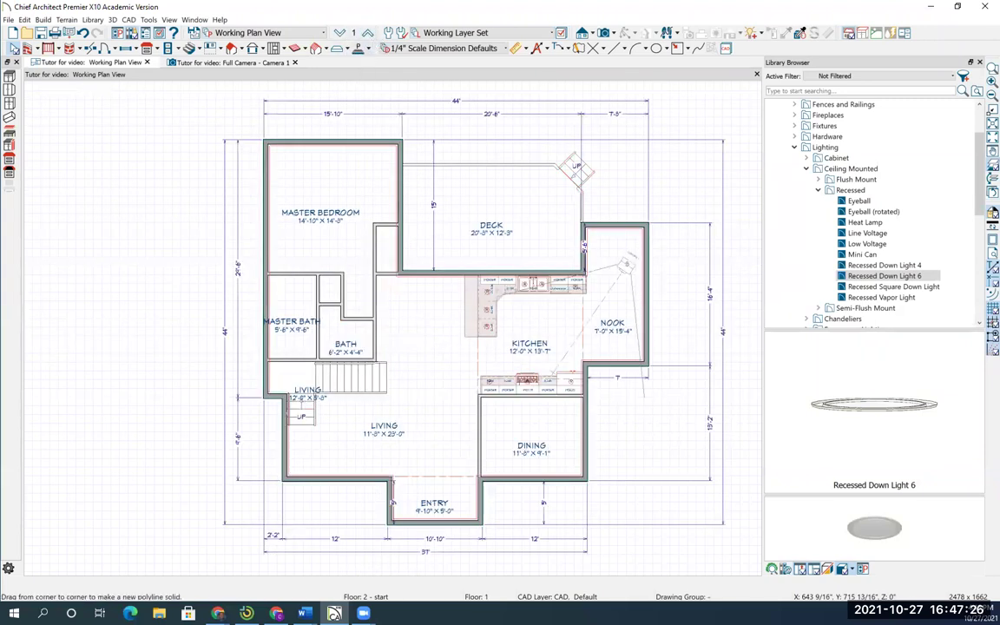
left_click(368, 35)
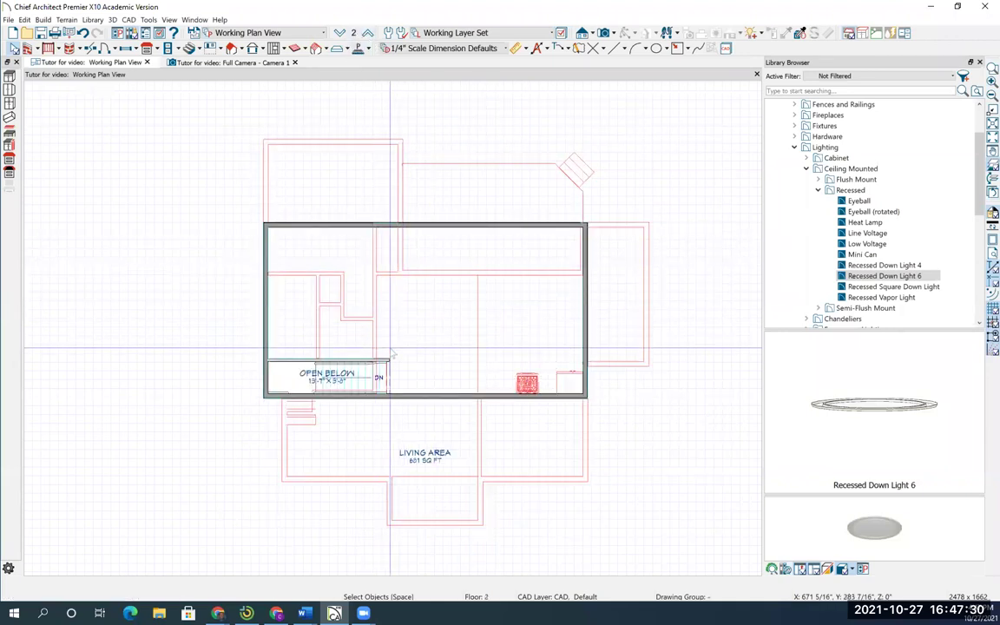
left_click(340, 35)
left_click(341, 35)
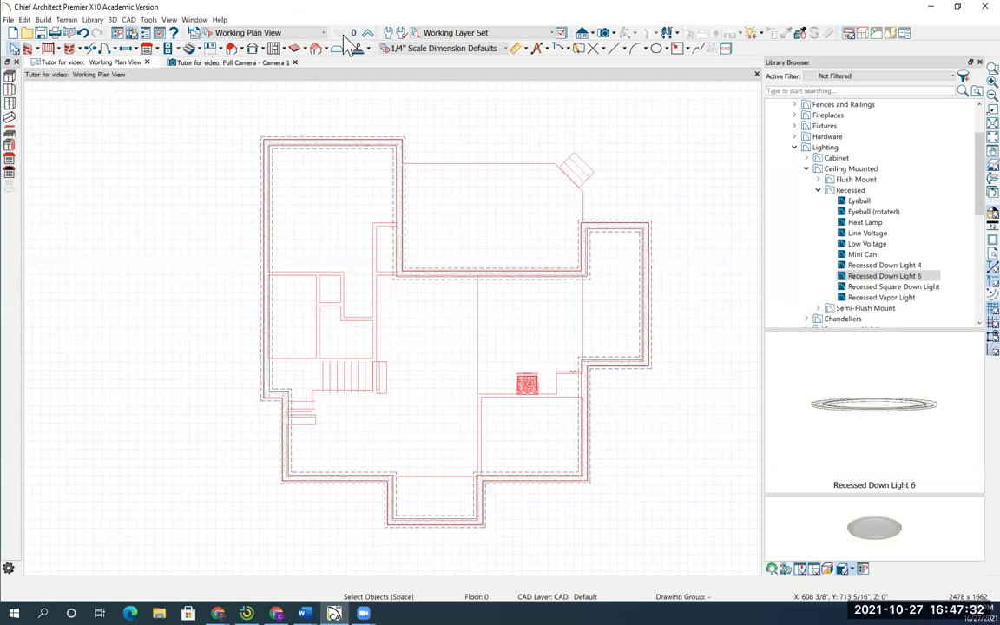
Place a full camera in the basement and repaint its maple plank floor as grey concrete
left_click(604, 33)
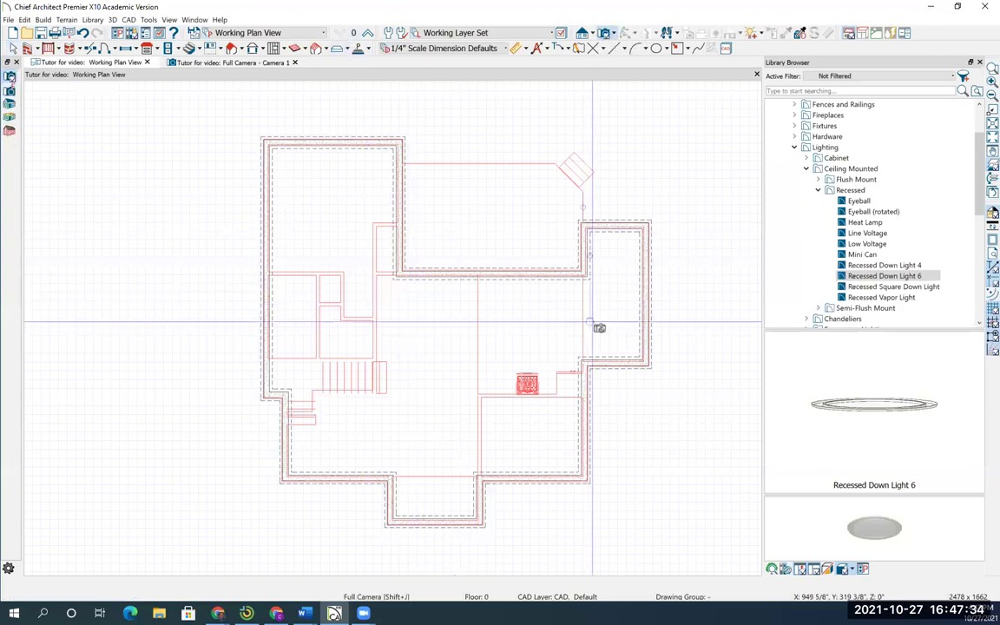
left_click_drag(544, 341, 480, 367)
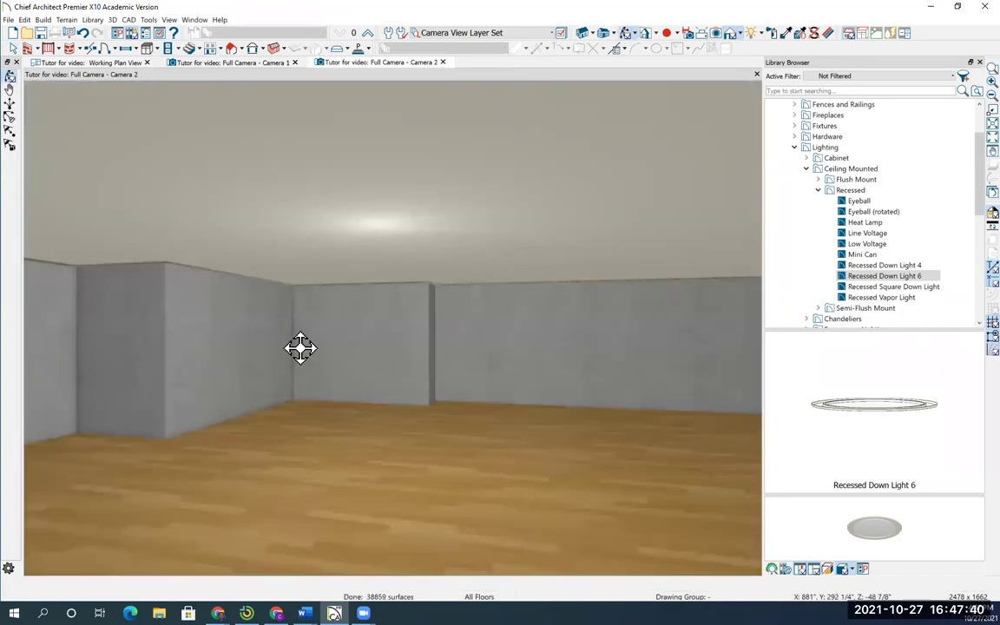
left_click_drag(633, 383, 331, 434)
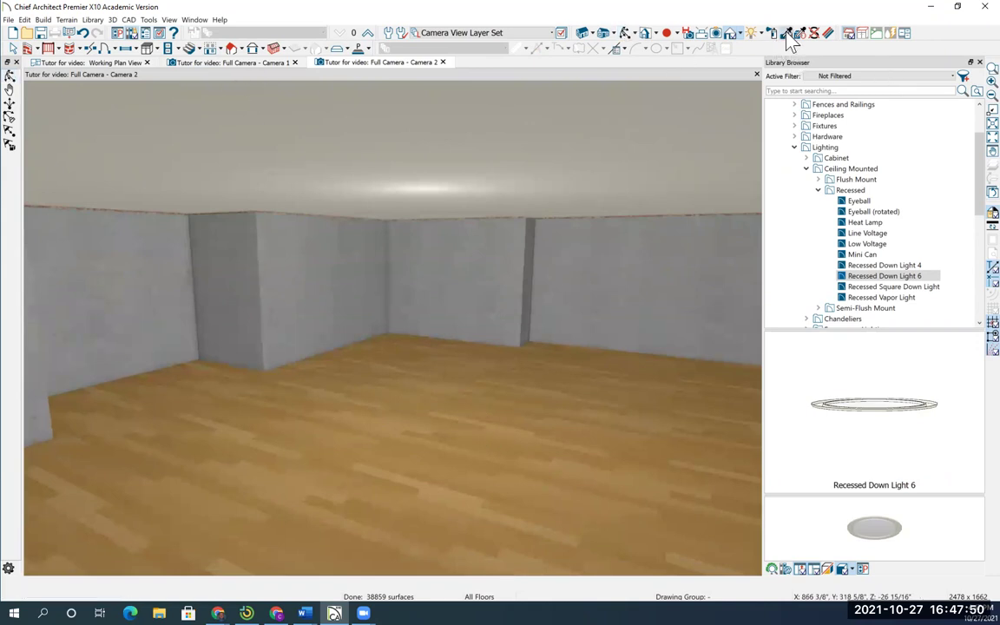
left_click(603, 274)
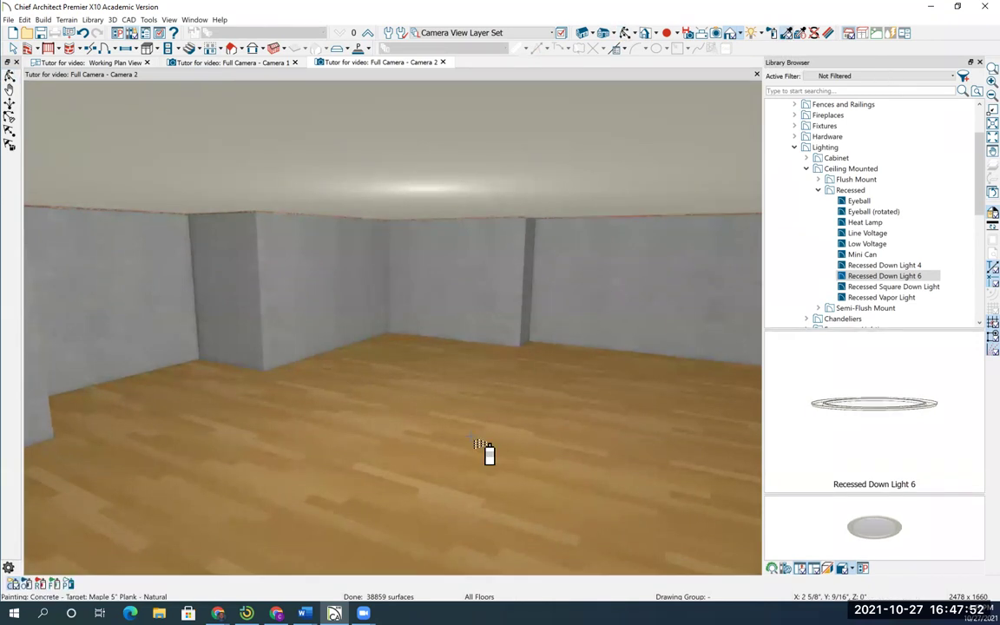
left_click(471, 438)
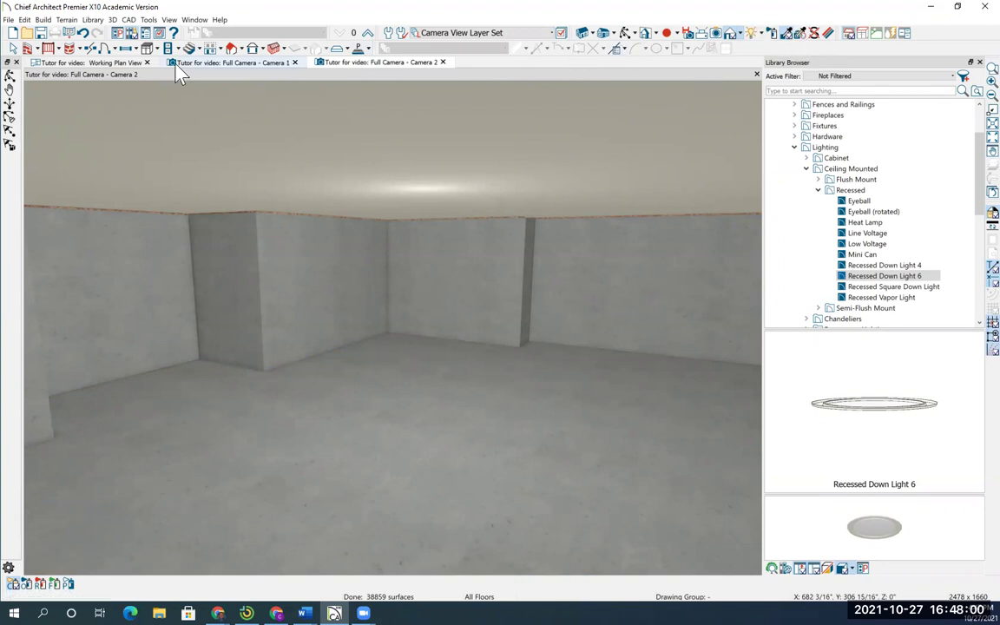
left_click(111, 63)
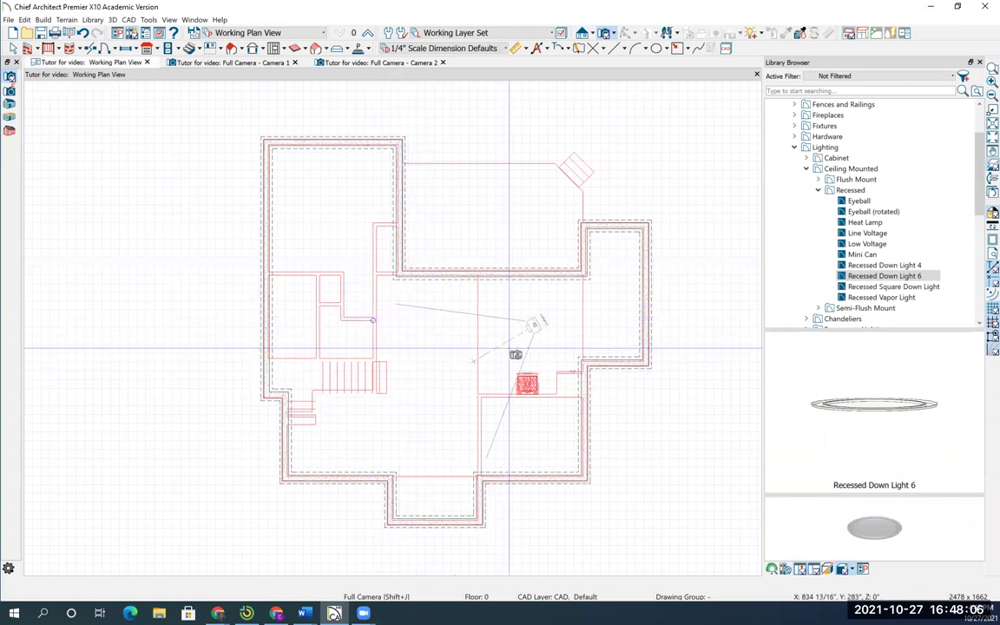
Zoom in on the stairwell area of the Floor 0 plan
scroll(351, 387, "up", 1)
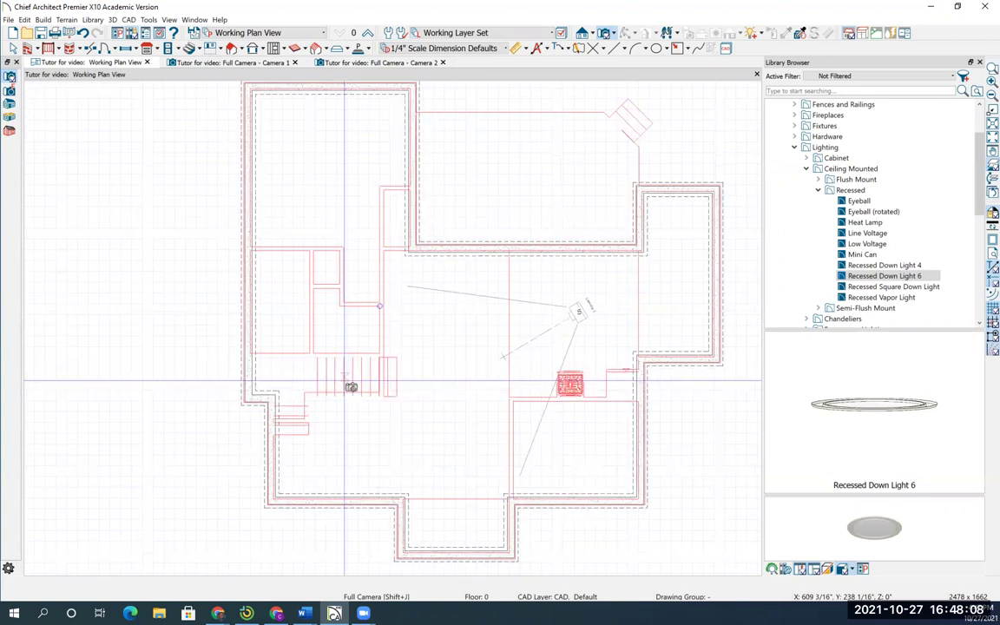
scroll(351, 387, "up", 3)
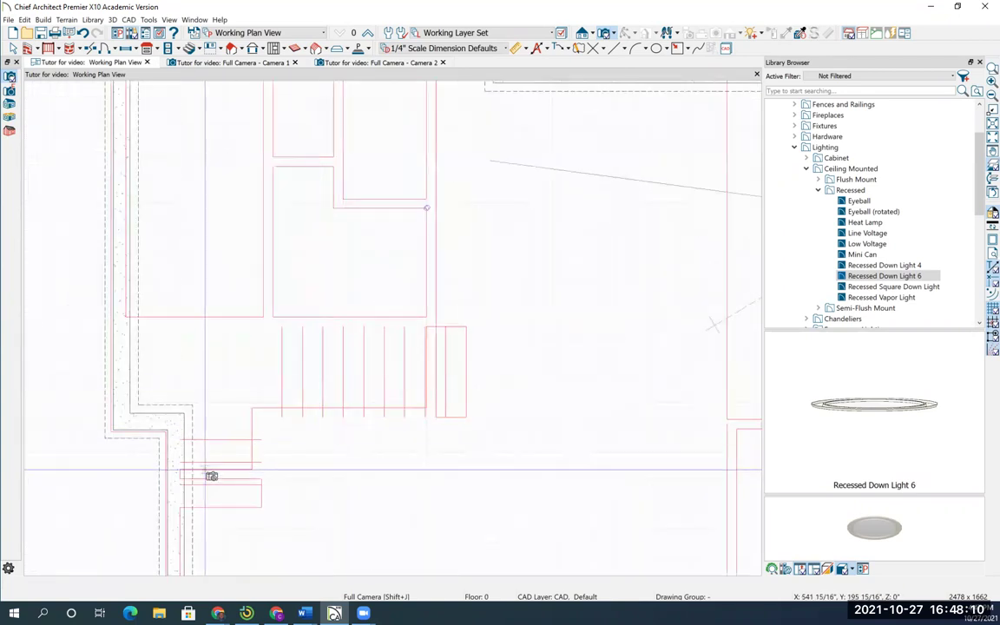
scroll(521, 380, "up", 1)
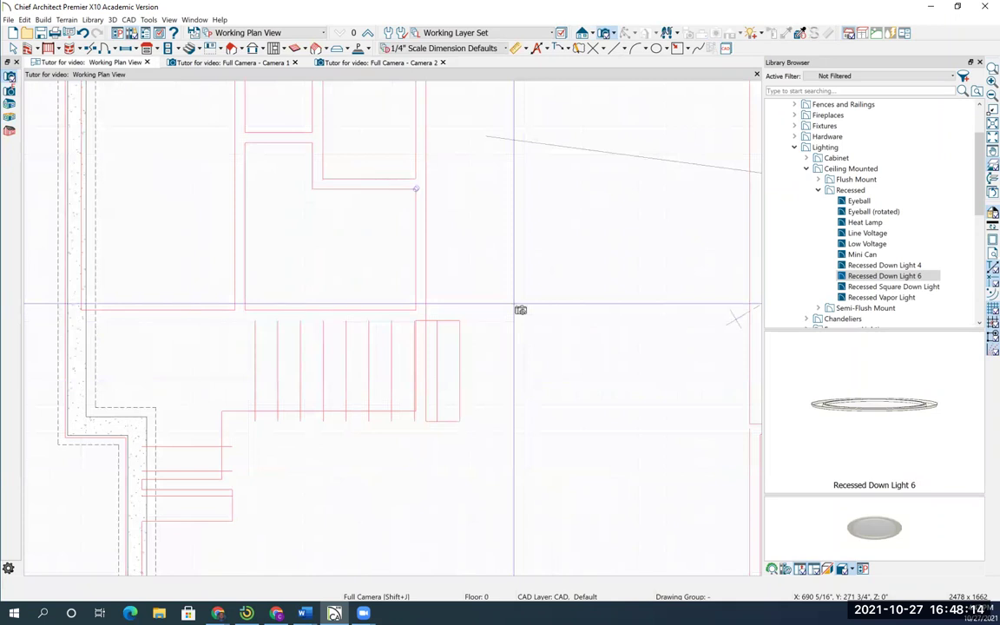
scroll(520, 310, "down", 2)
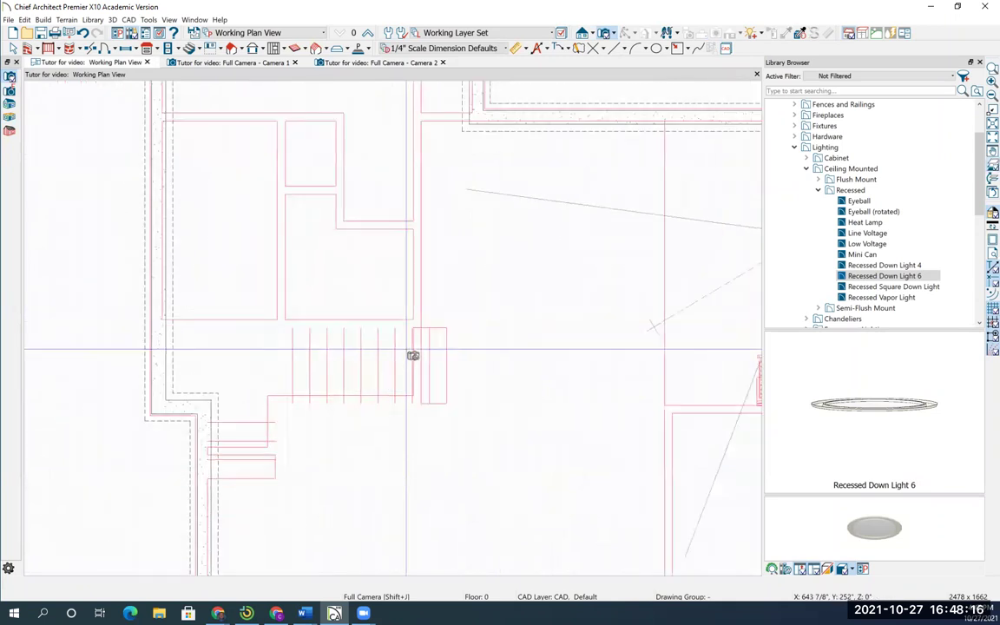
scroll(413, 356, "down", 5)
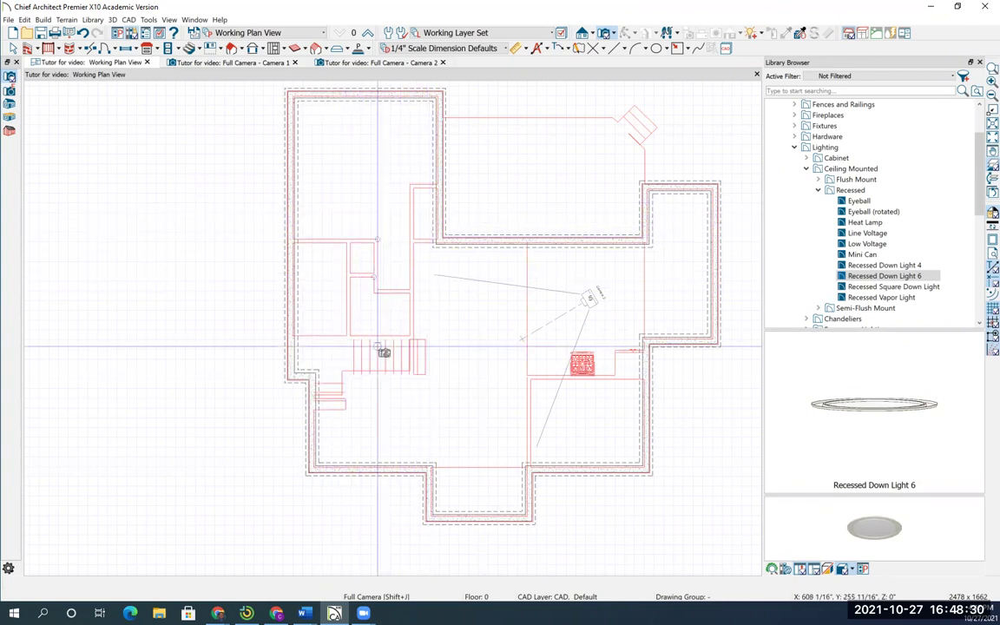
scroll(371, 395, "up", 5)
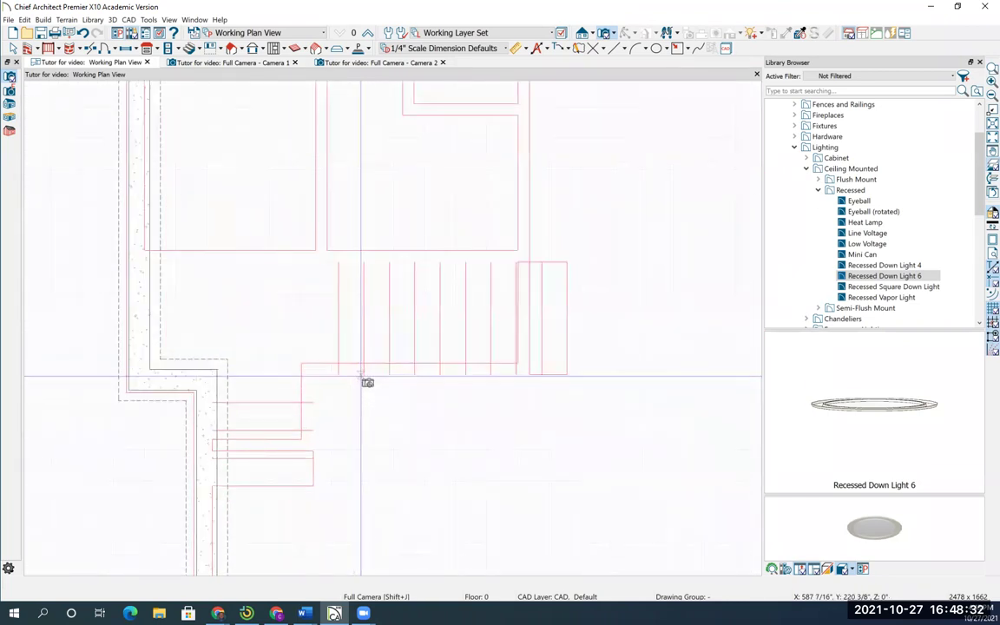
scroll(376, 391, "up", 3)
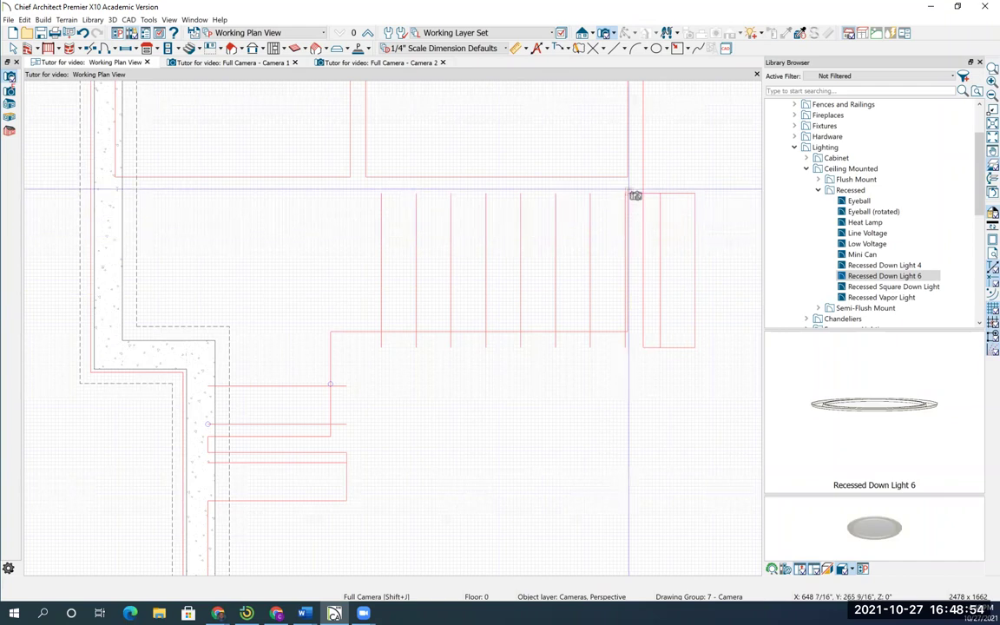
Draw a straight stair run rising upward in the basement and move it up into place
left_click(200, 50)
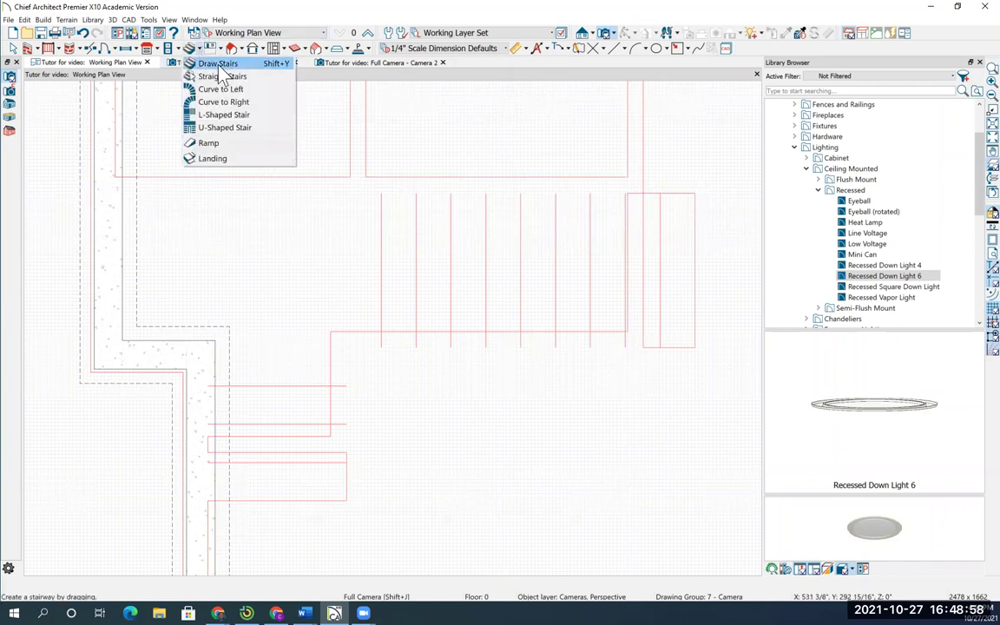
left_click(221, 66)
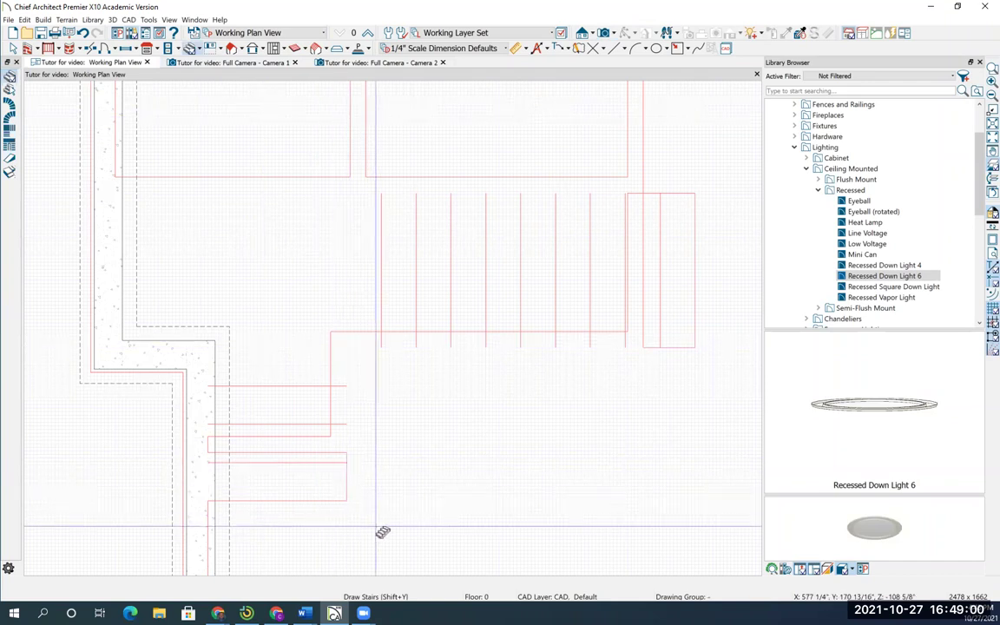
left_click_drag(346, 528, 342, 398)
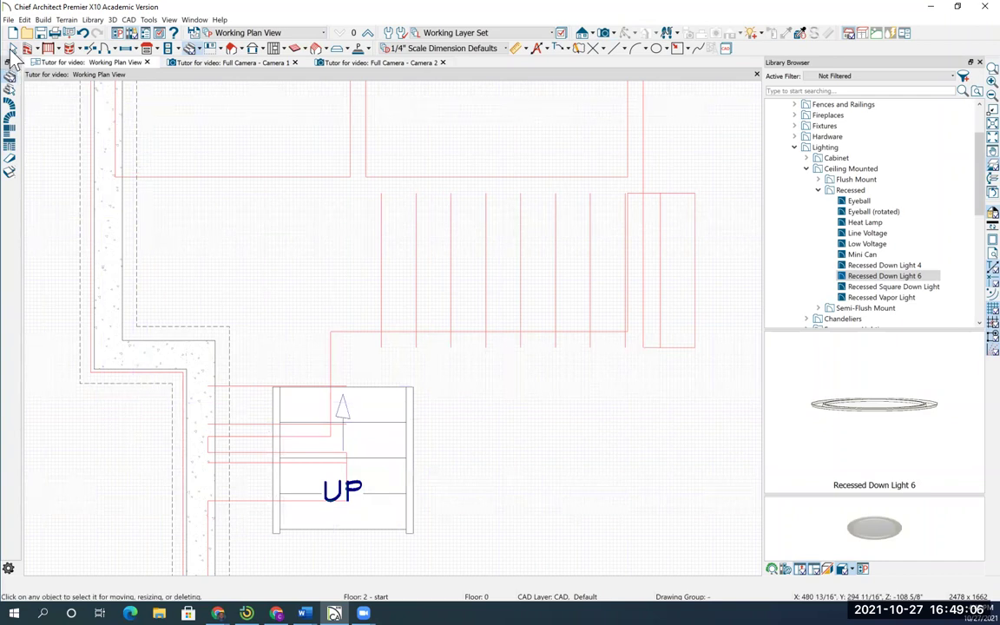
left_click(12, 50)
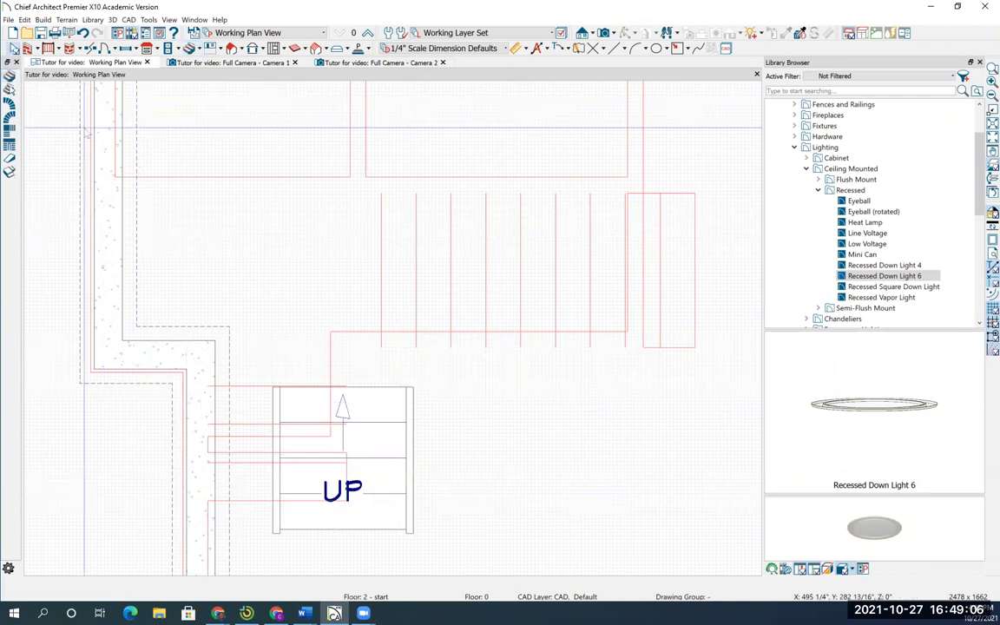
left_click(363, 460)
left_click_drag(343, 457, 285, 405)
Extend the stair's top end and narrow it to 2'-8 1/2" wide beside the foundation wall
scroll(288, 394, "up", 3)
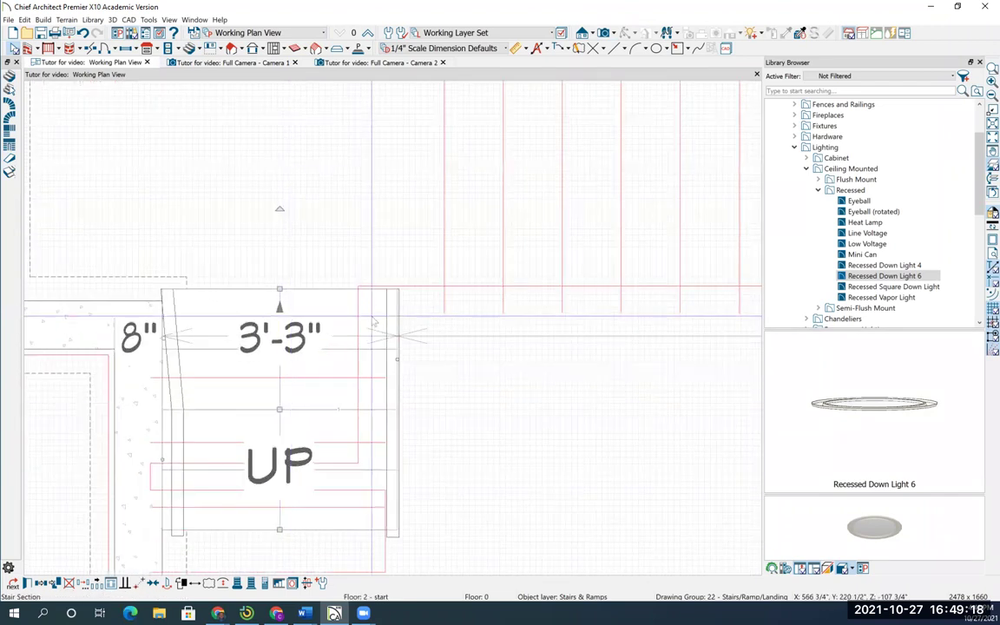
scroll(372, 319, "up", 2)
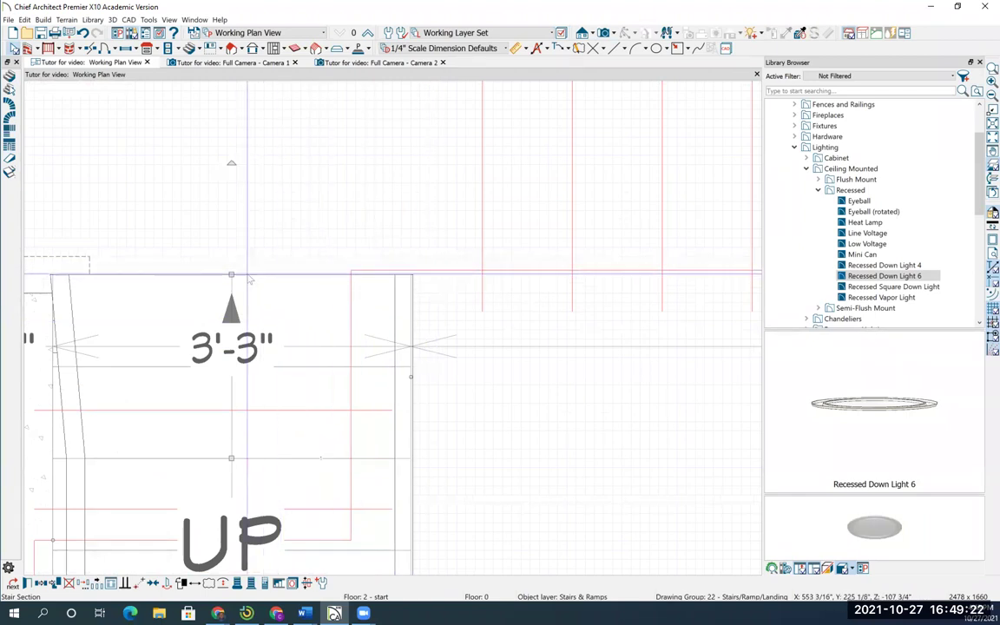
left_click_drag(231, 274, 231, 267)
scroll(338, 286, "up", 2)
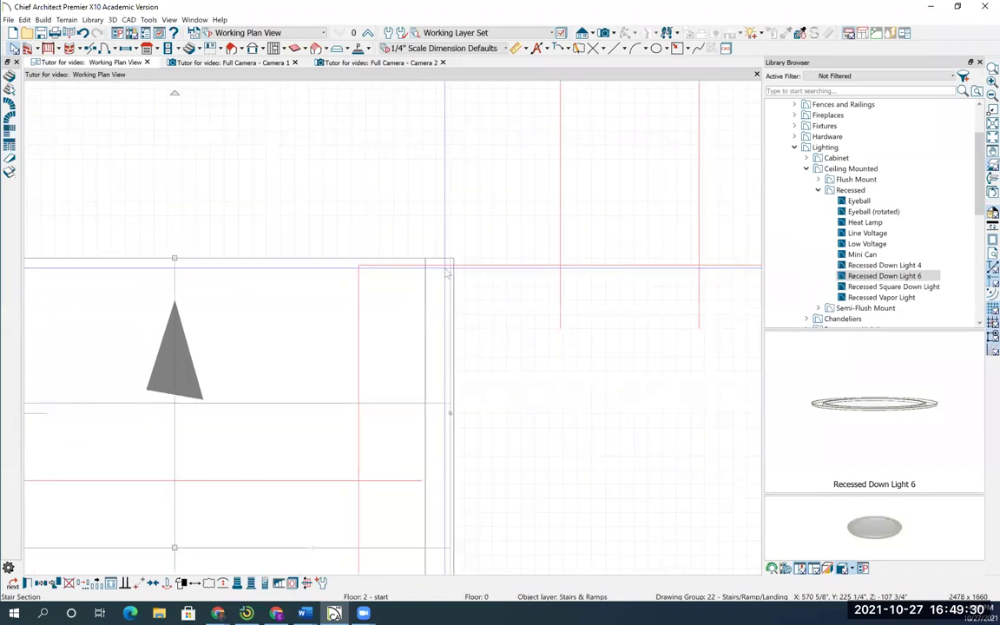
scroll(447, 272, "down", 3)
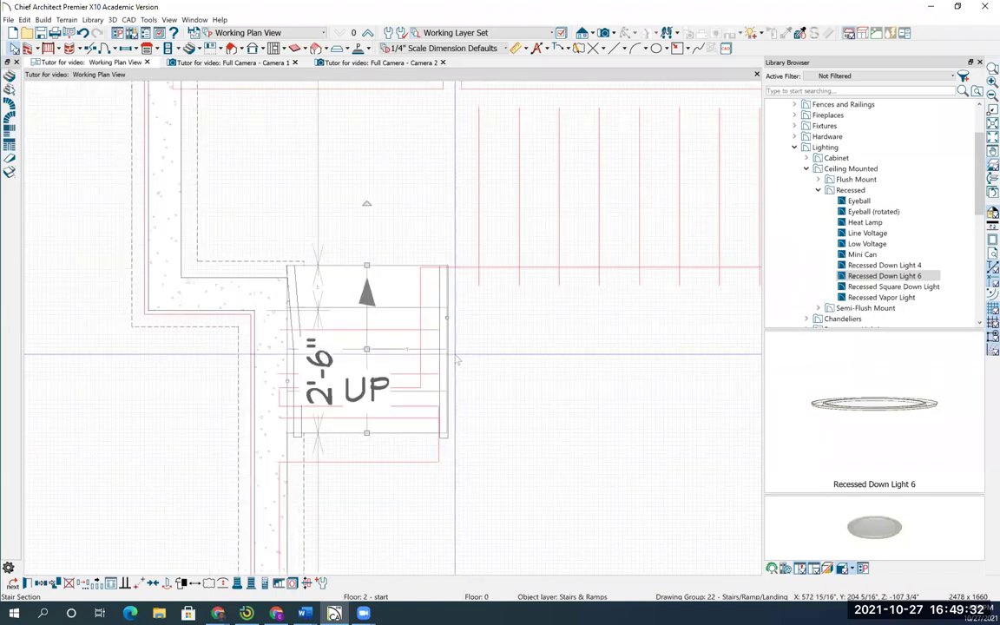
scroll(444, 309, "up", 3)
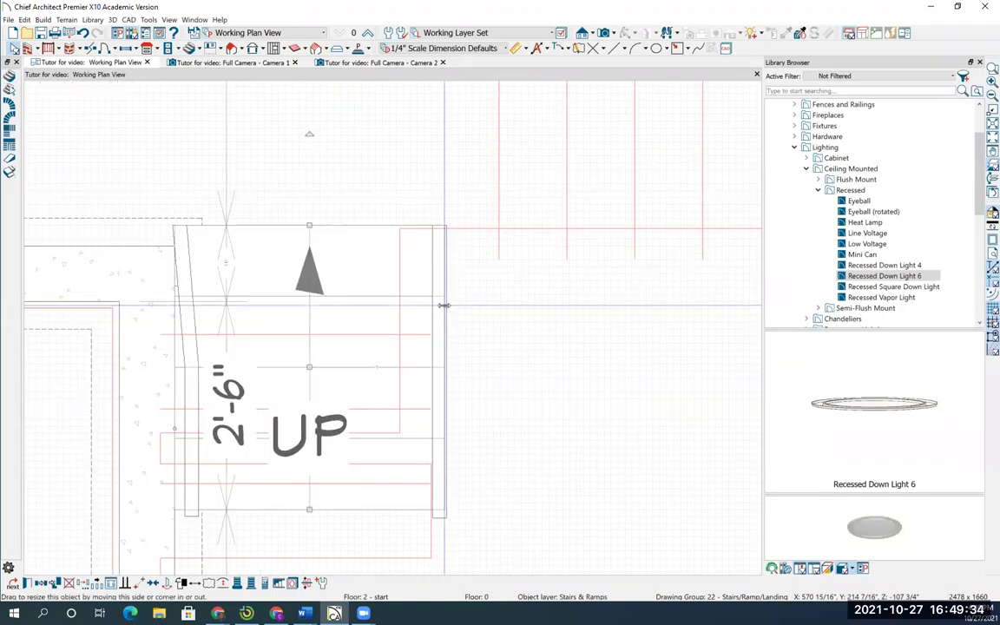
left_click_drag(443, 306, 399, 310)
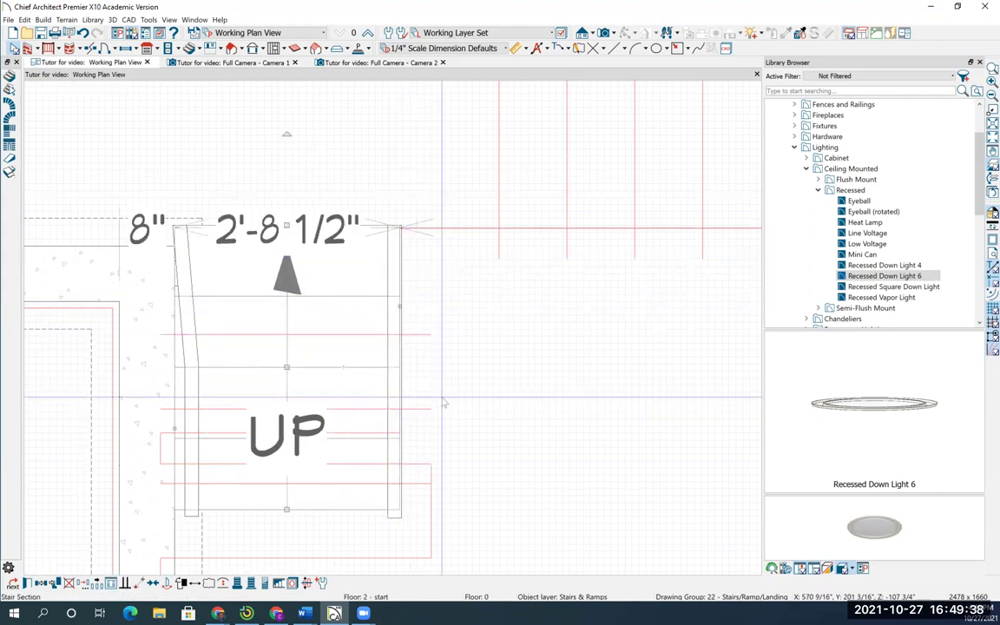
scroll(449, 400, "down", 2)
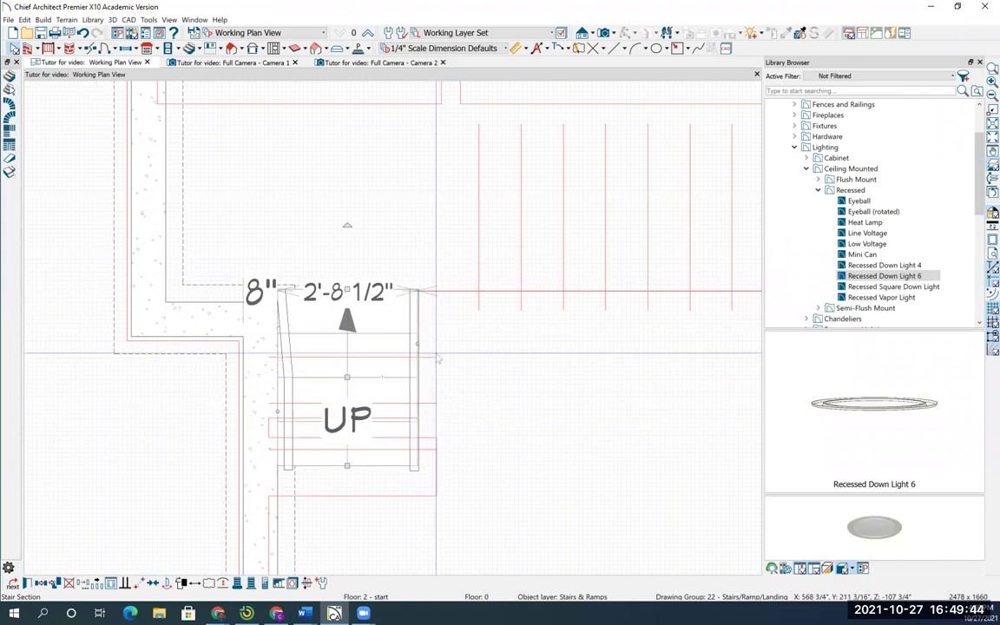
middle_click_drag(478, 356, 509, 410)
scroll(529, 410, "down", 1)
left_click(366, 391)
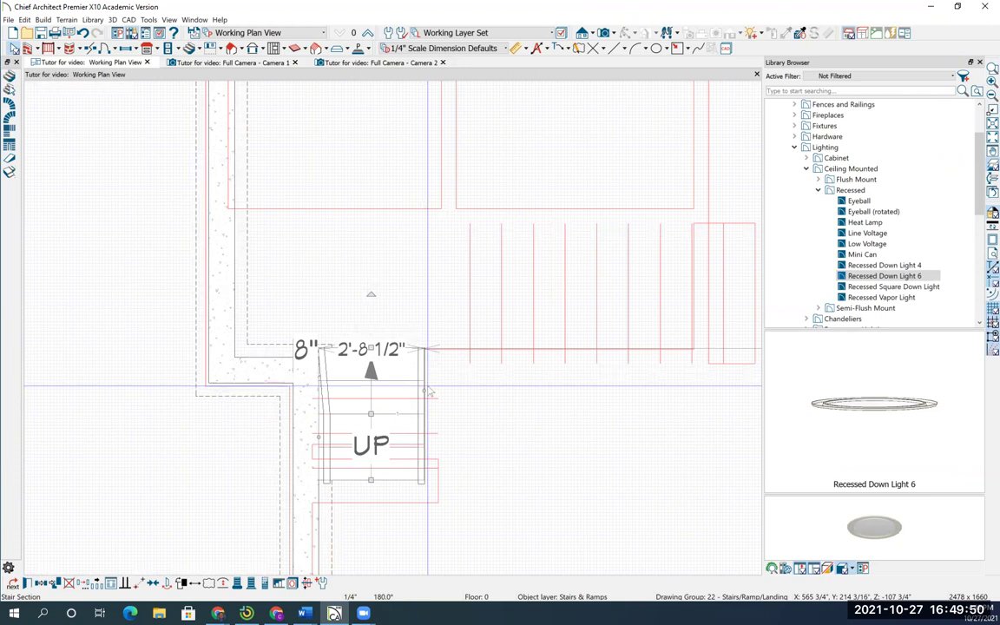
Draw a second stair run heading right above the first one
left_click(198, 50)
left_click(216, 65)
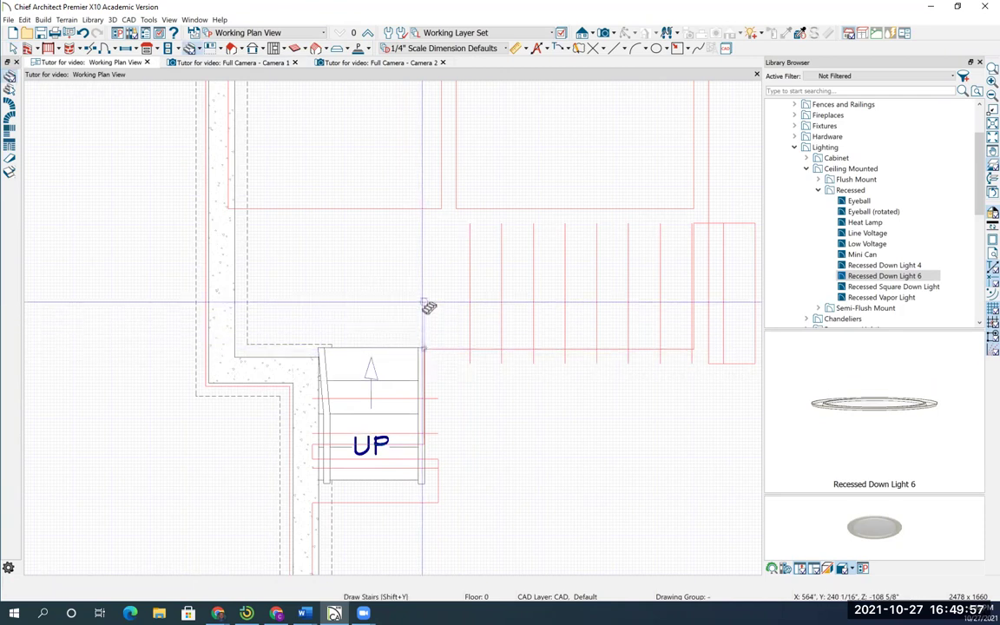
left_click_drag(428, 285, 701, 291)
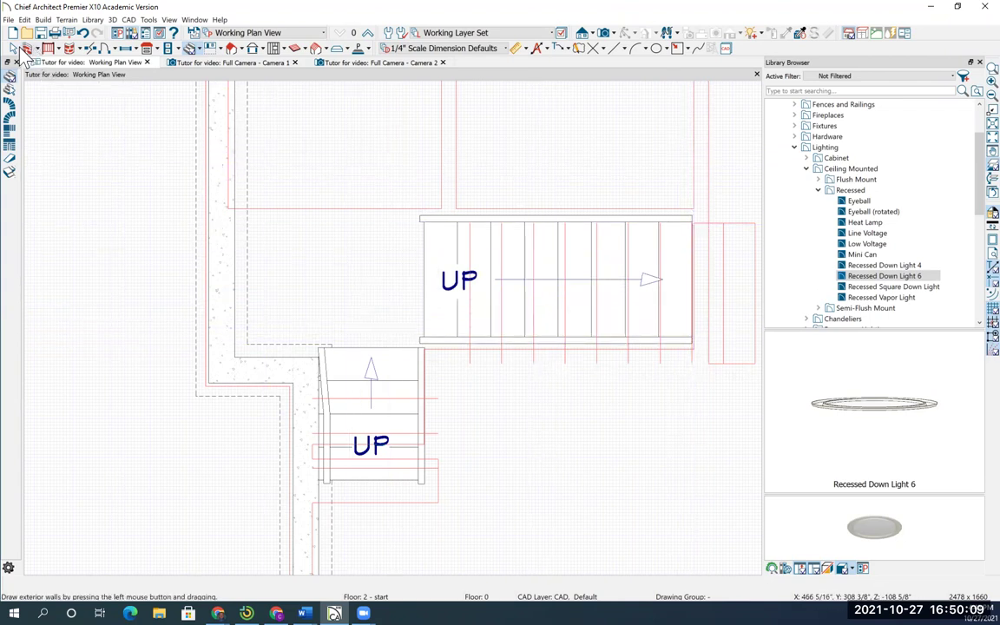
left_click(538, 345)
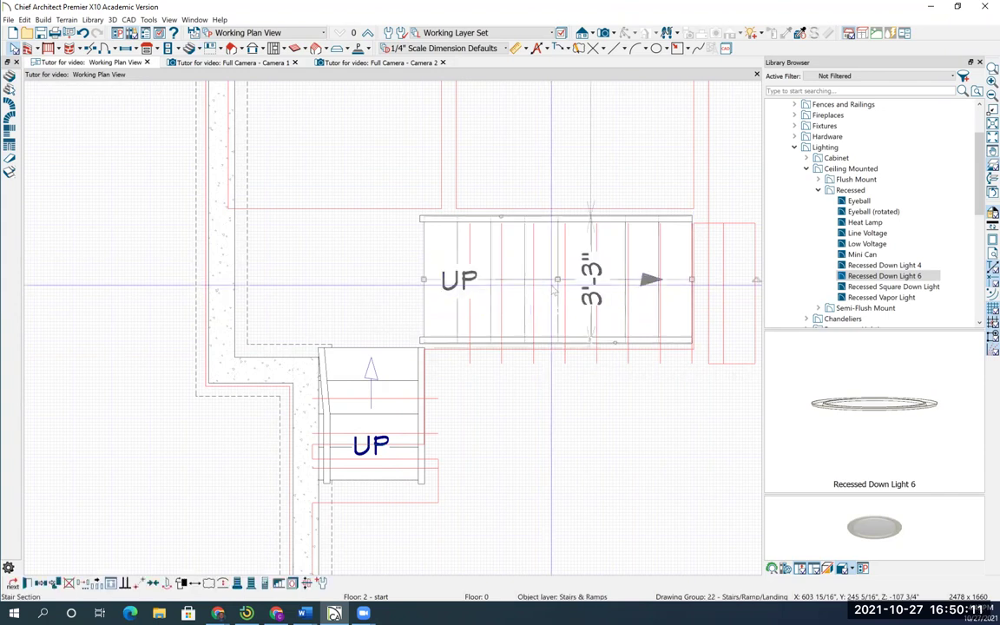
Resize the upper stair run's top edge so it is 3'-2 1/2" wide
scroll(538, 345, "up", 3)
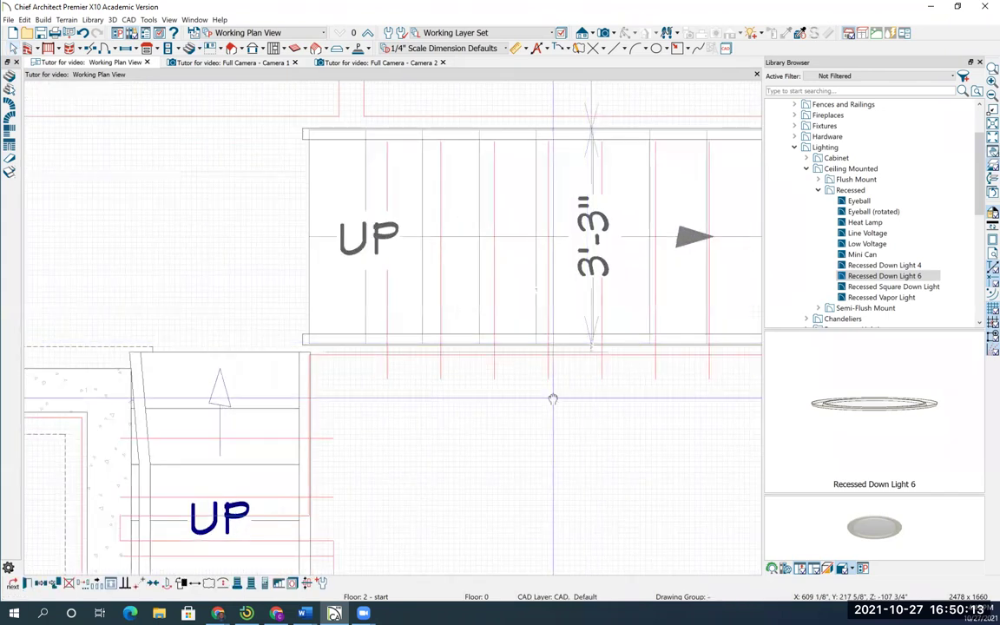
scroll(481, 398, "up", 1)
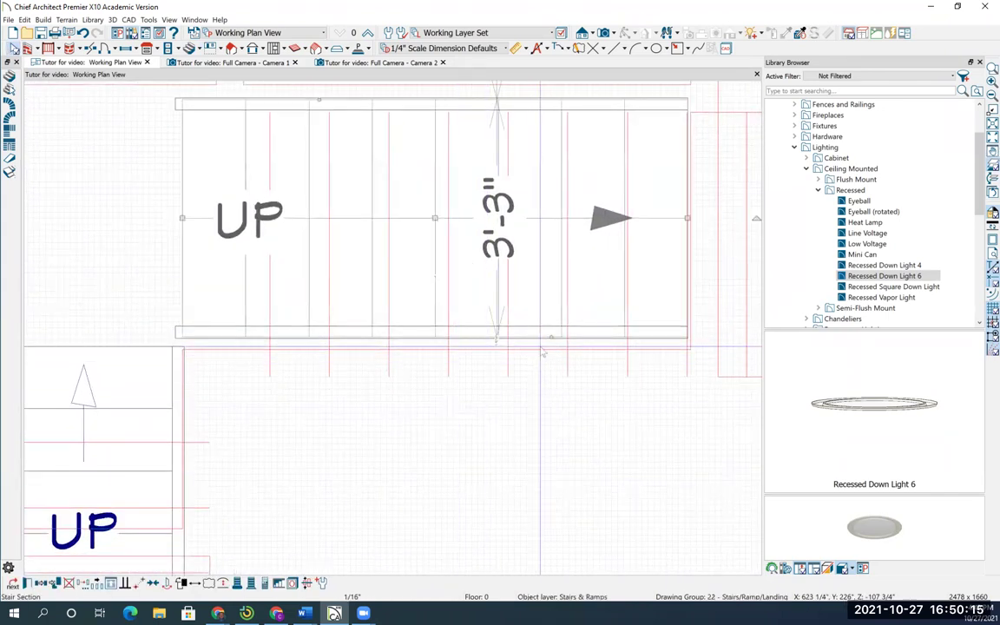
left_click_drag(498, 308, 564, 325)
scroll(512, 369, "up", 3)
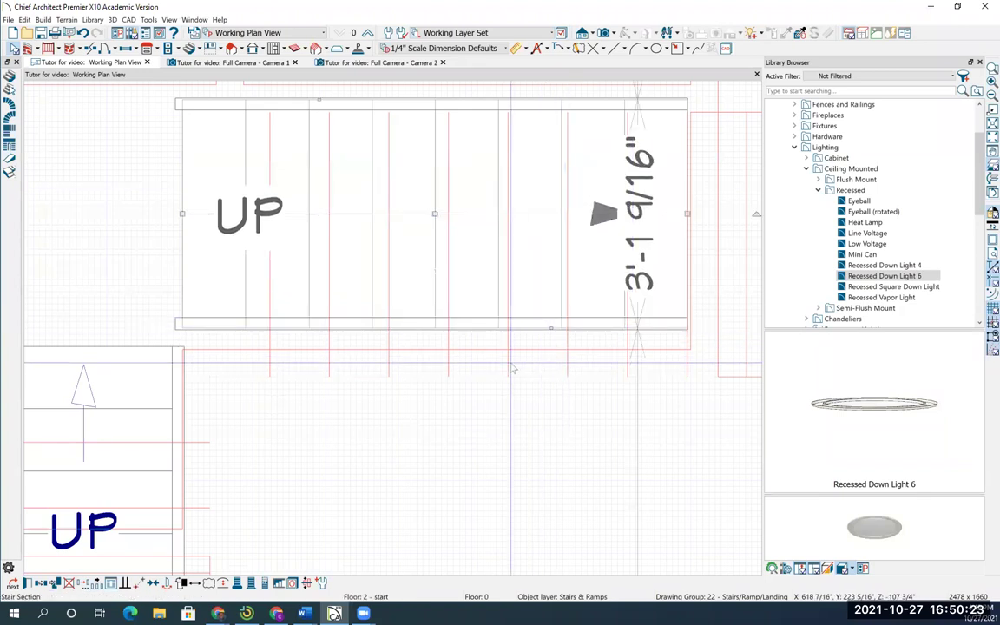
scroll(512, 369, "down", 4)
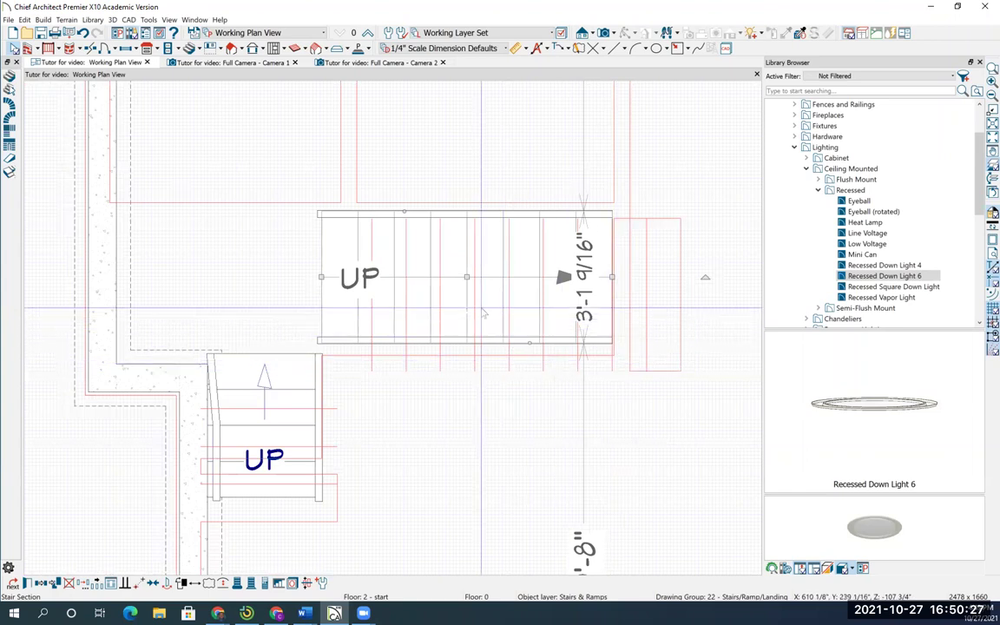
left_click_drag(587, 356, 533, 355)
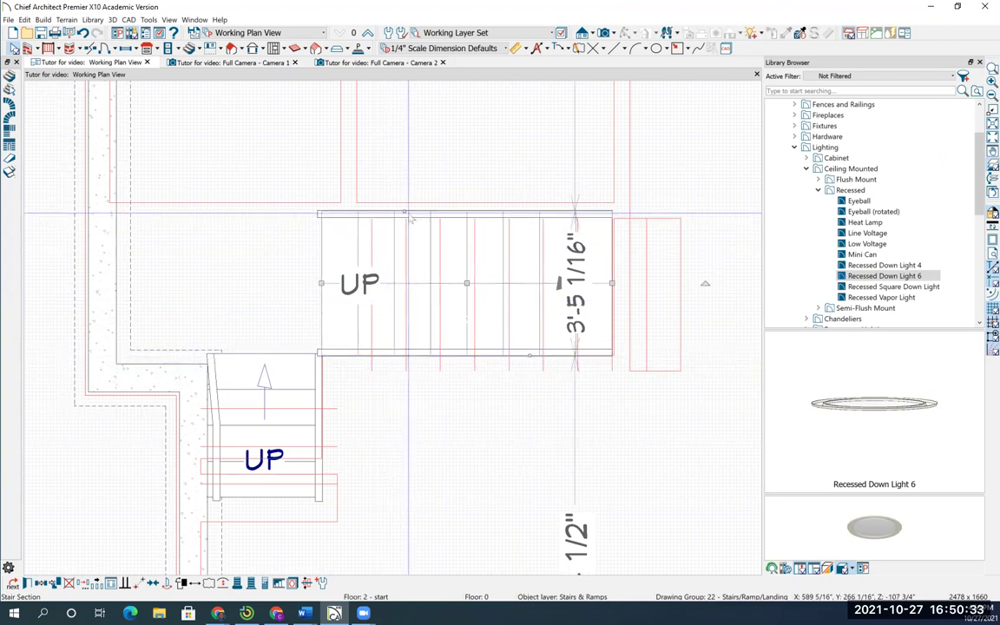
left_click_drag(404, 211, 405, 230)
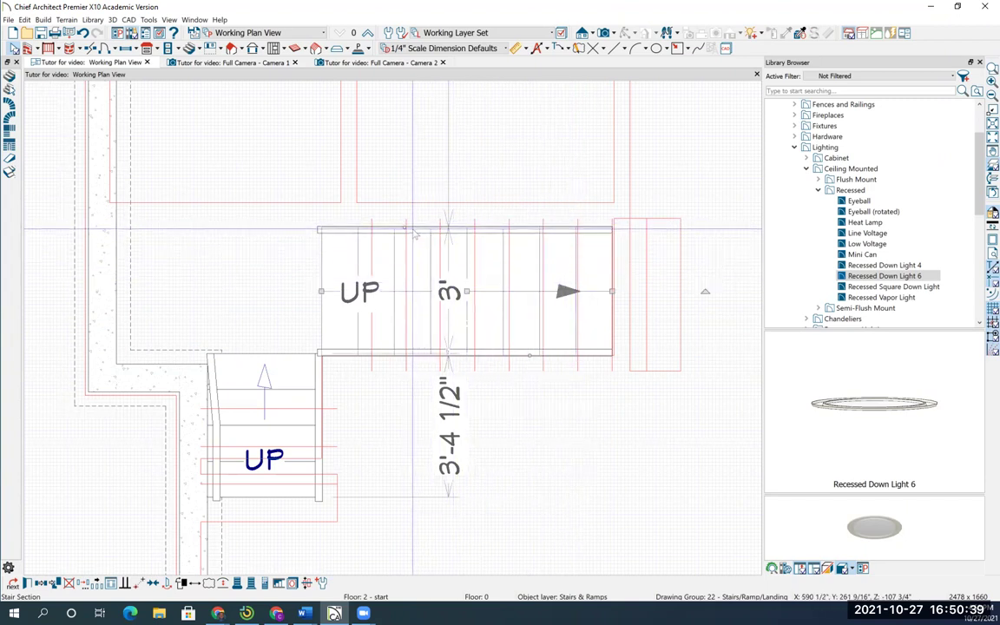
left_click_drag(404, 226, 406, 218)
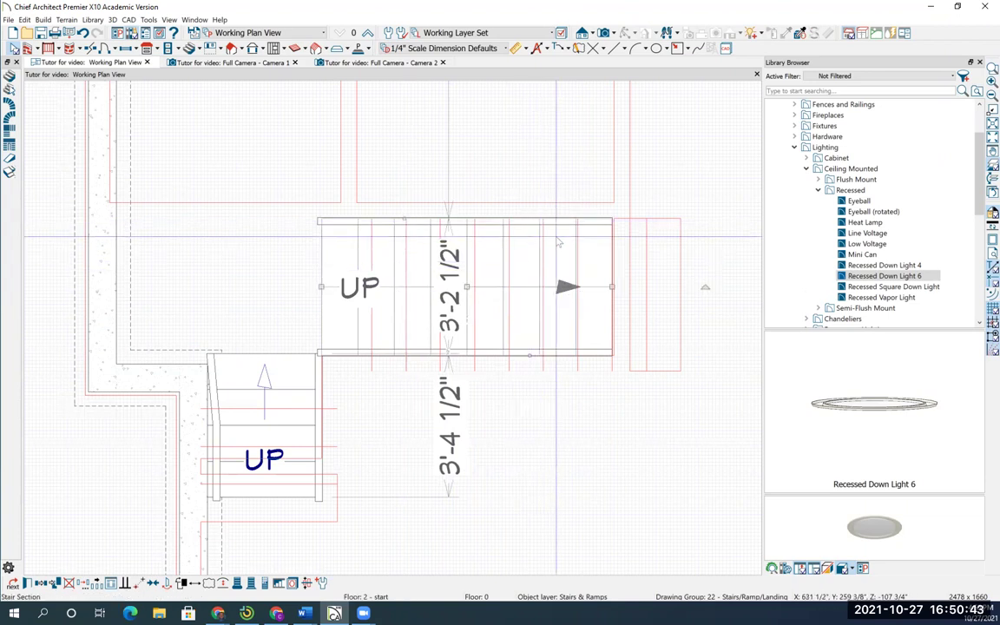
scroll(560, 227, "up", 2)
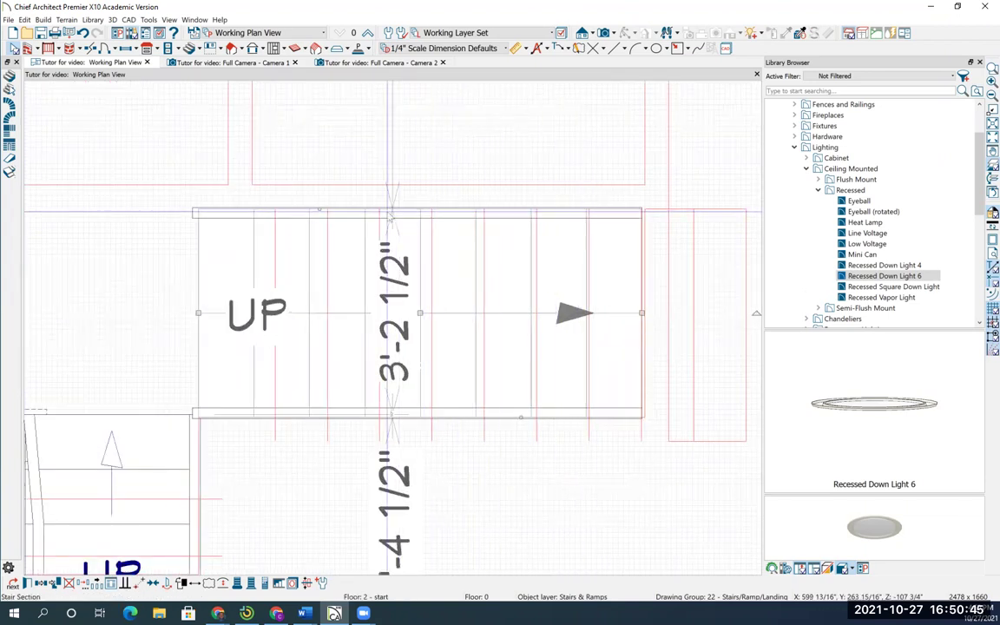
scroll(352, 416, "down", 4)
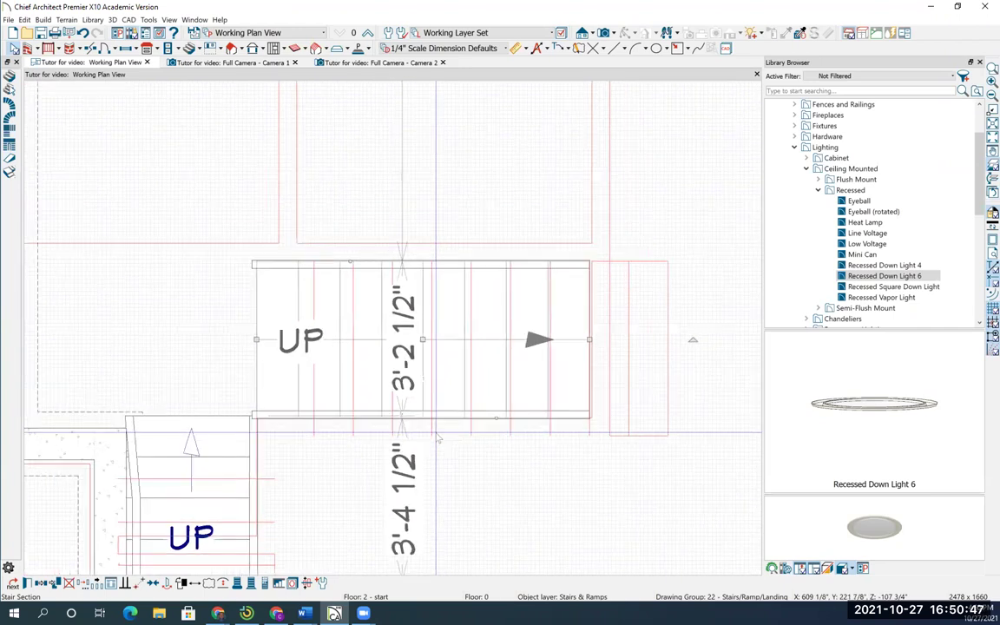
middle_click_drag(357, 480, 363, 454)
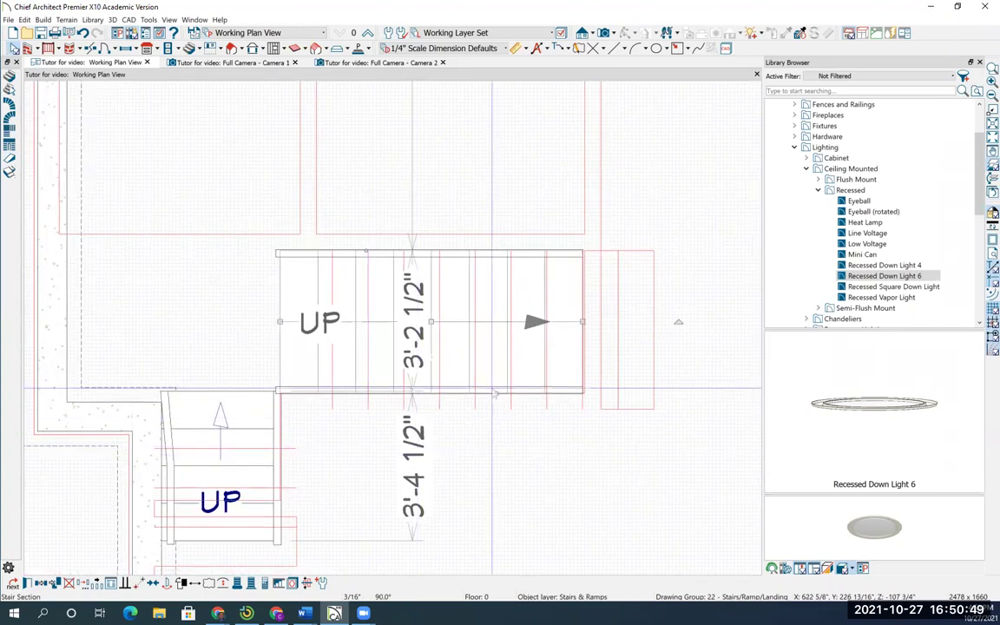
scroll(305, 378, "down", 1)
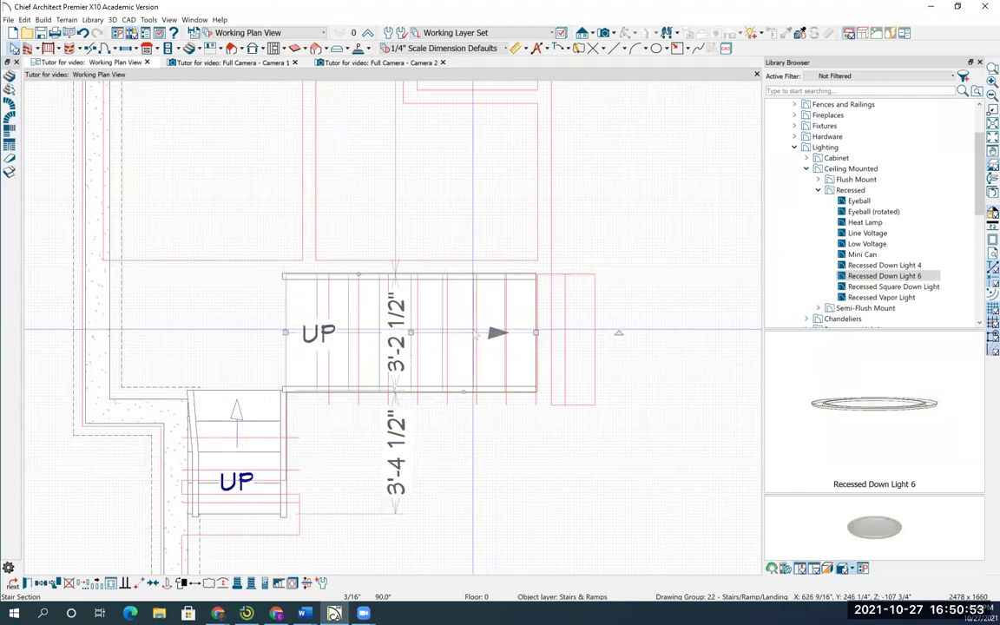
Add a stair landing joining the two basement stair runs
left_click(184, 47)
left_click(222, 66)
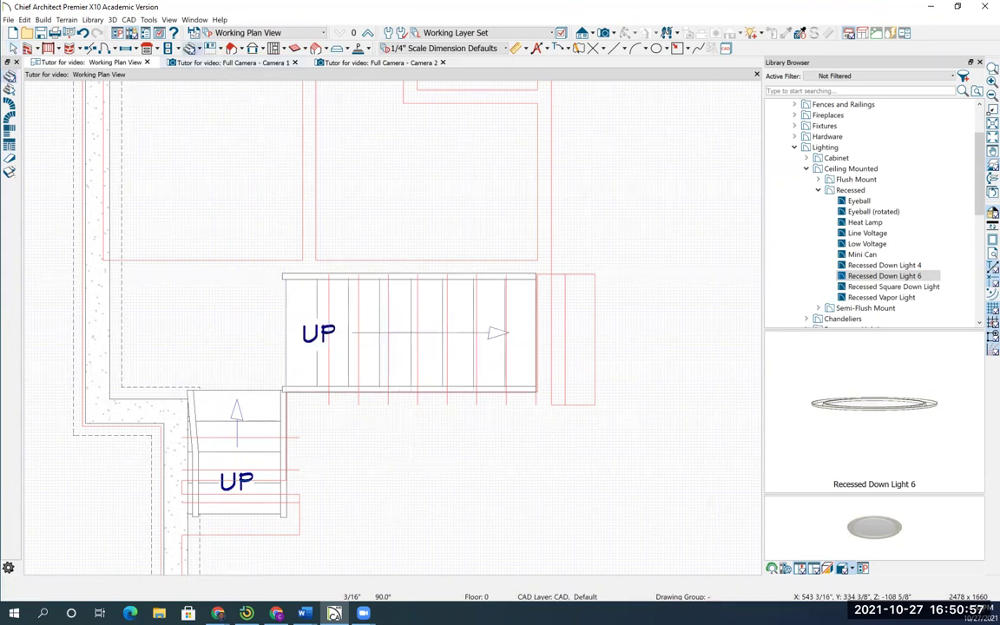
left_click(253, 342)
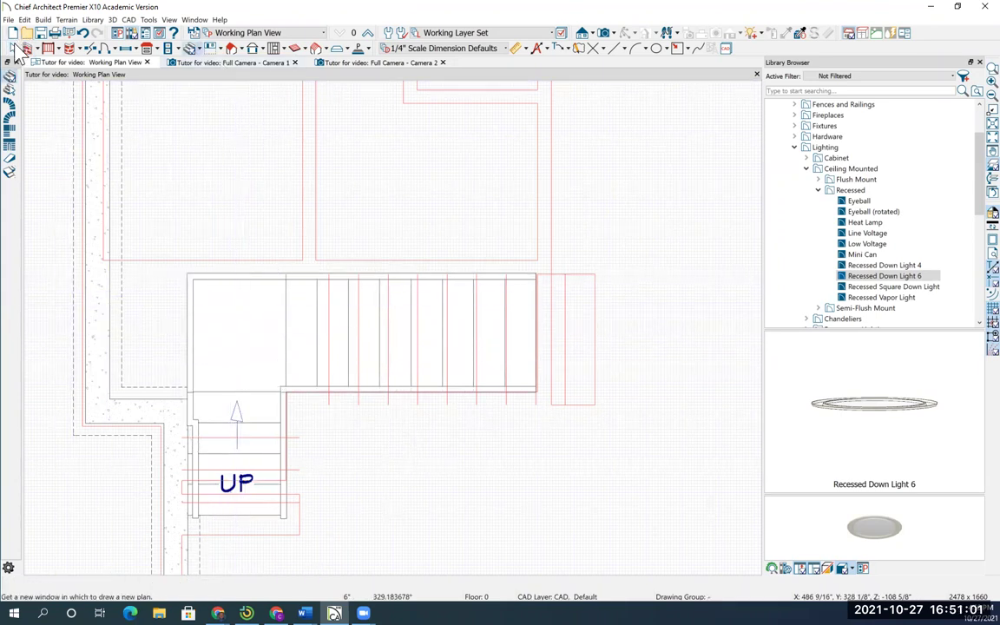
Stretch the landing leftward to 4'-10 1/2" long
left_click(14, 48)
left_click(214, 345)
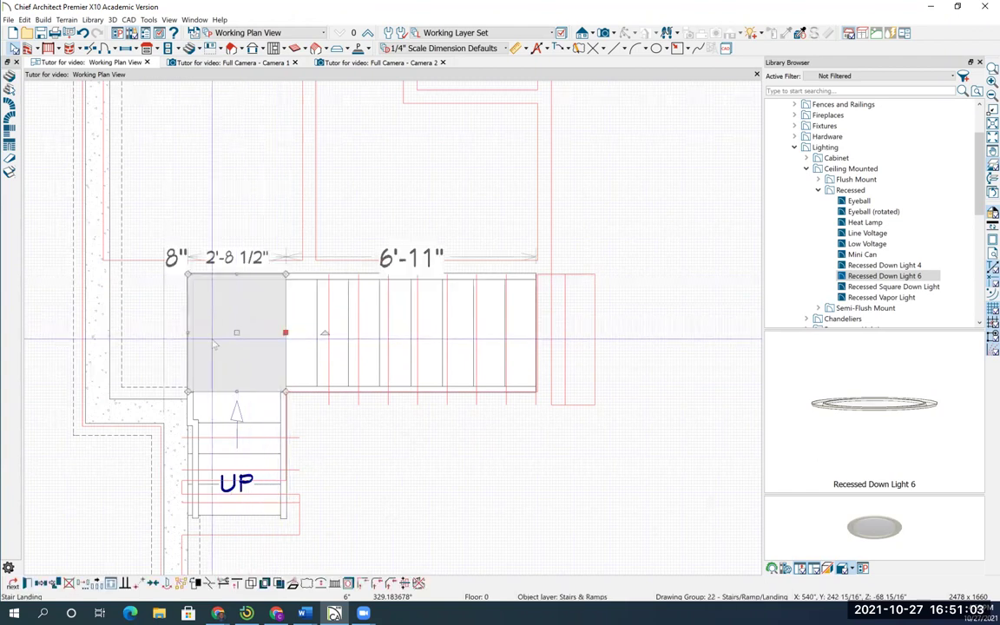
left_click_drag(187, 332, 109, 333)
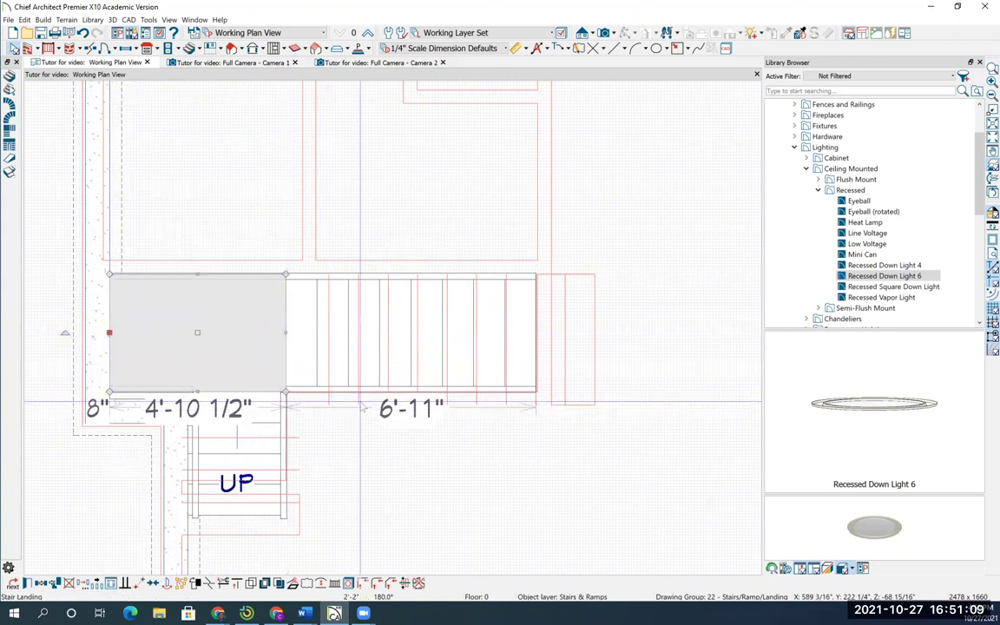
scroll(360, 406, "down", 2)
scroll(520, 456, "down", 1)
middle_click_drag(520, 455, 448, 352)
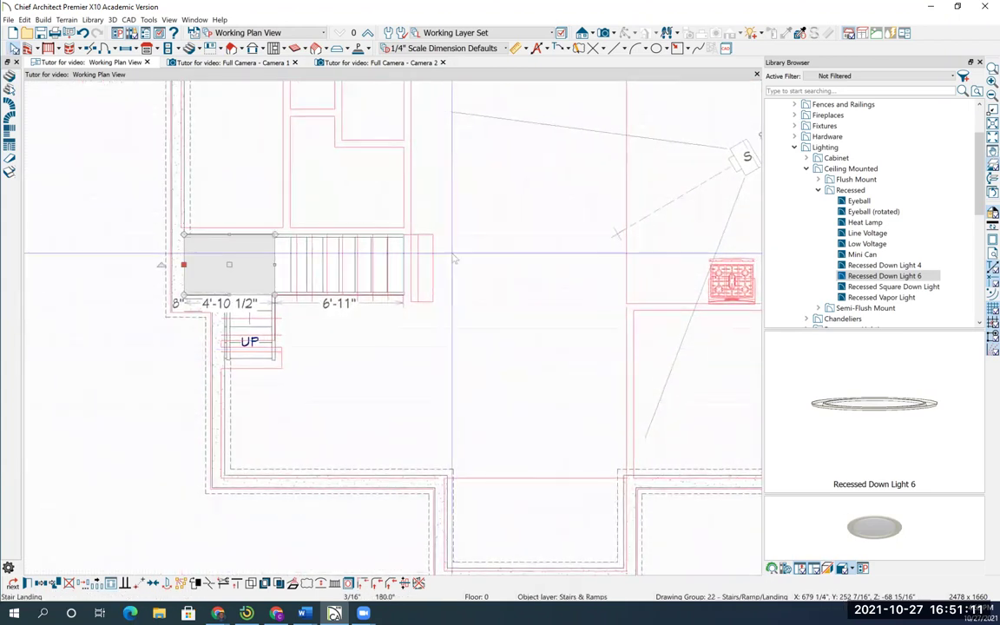
Place Camera 3 in the basement aimed at the L-shaped stair, then return to the plan
left_click(604, 34)
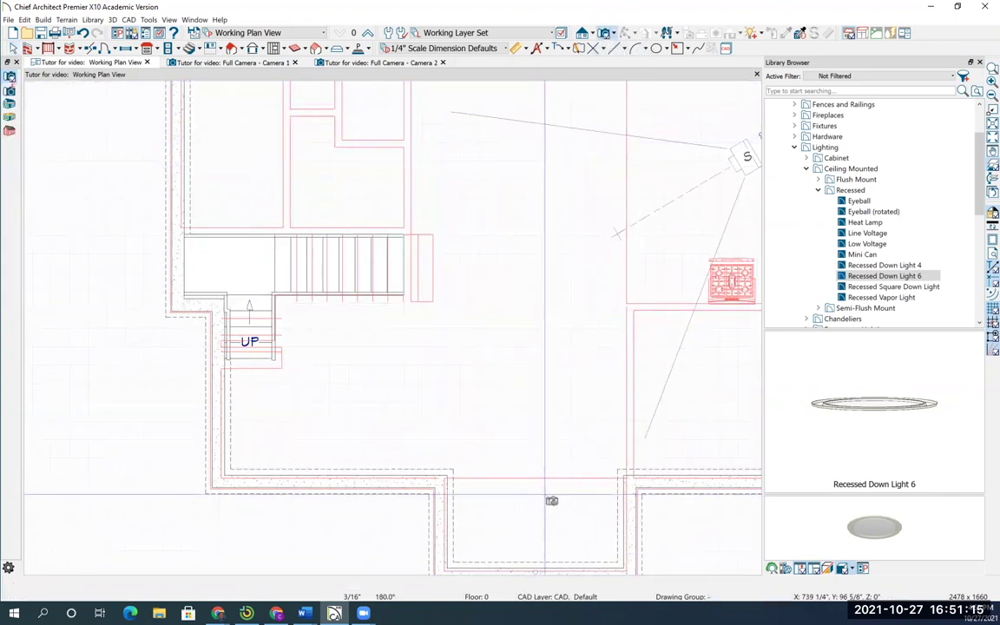
left_click_drag(546, 427, 444, 363)
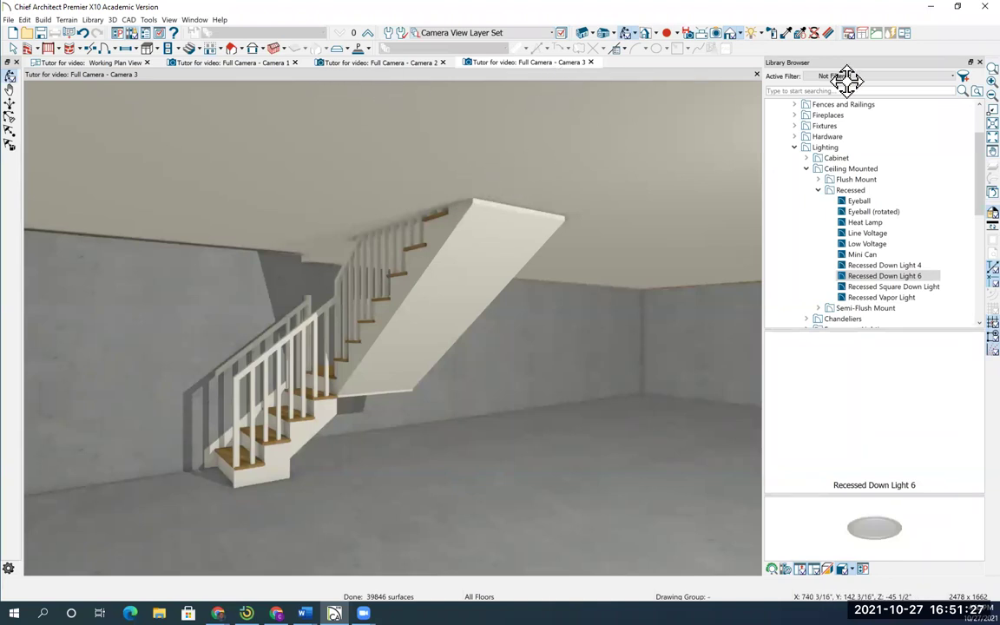
left_click(108, 64)
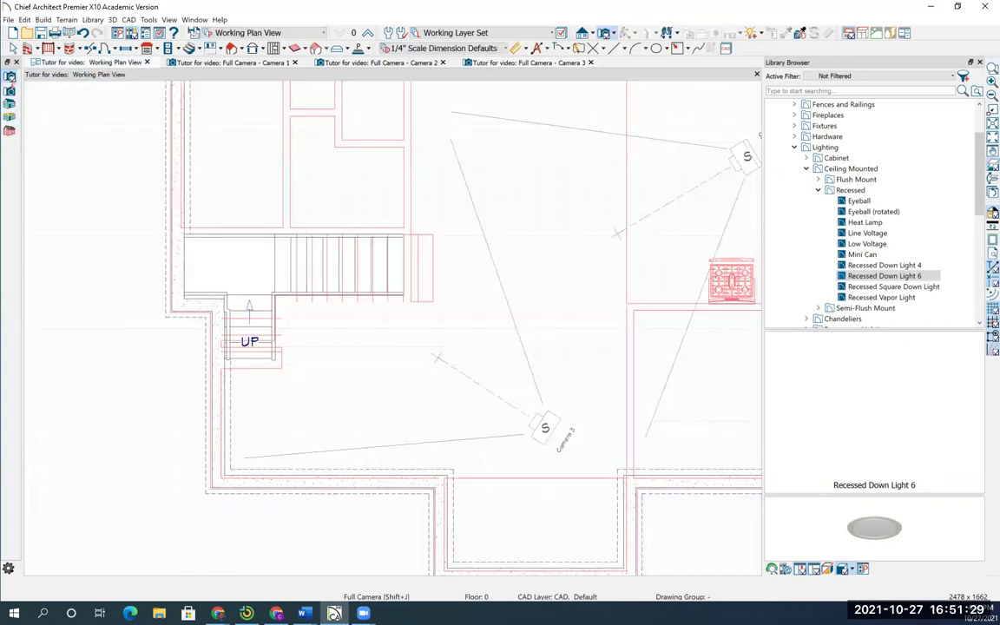
On the first floor, place a camera aimed toward the living room stair
left_click(369, 36)
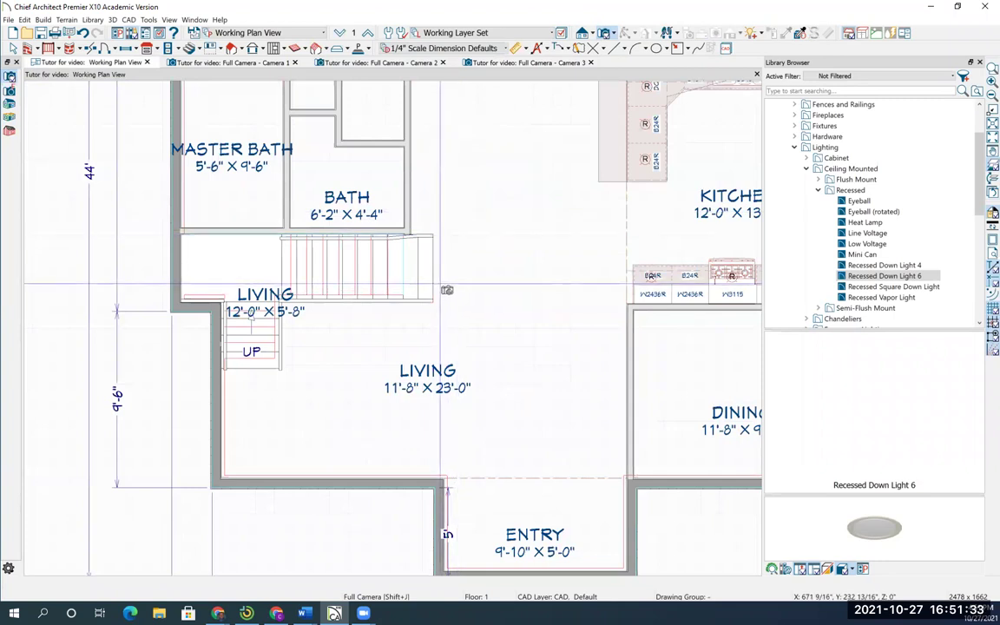
middle_click_drag(423, 320, 311, 323)
left_click(605, 32)
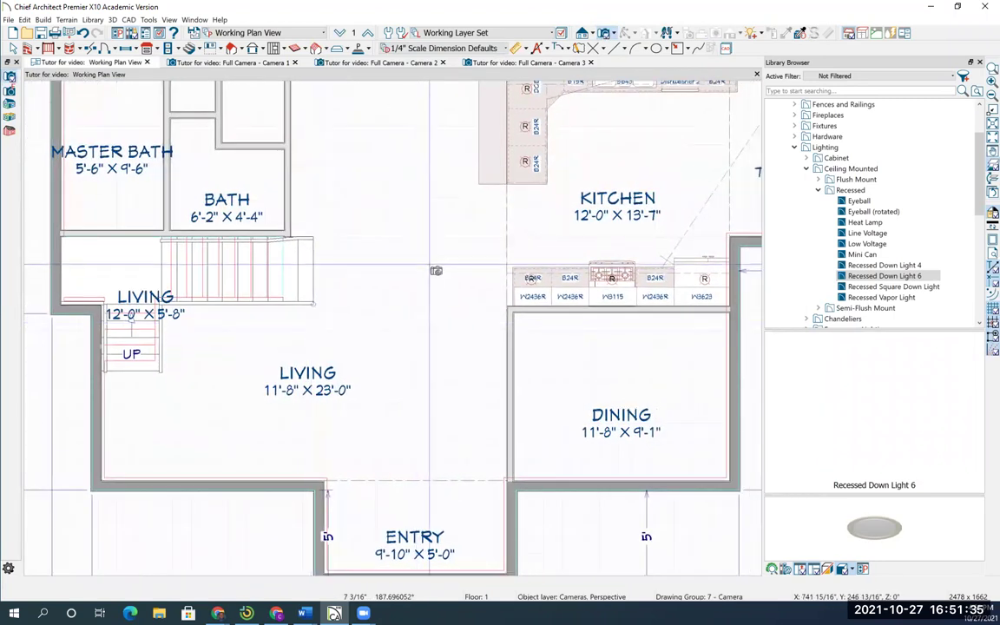
left_click_drag(481, 267, 385, 269)
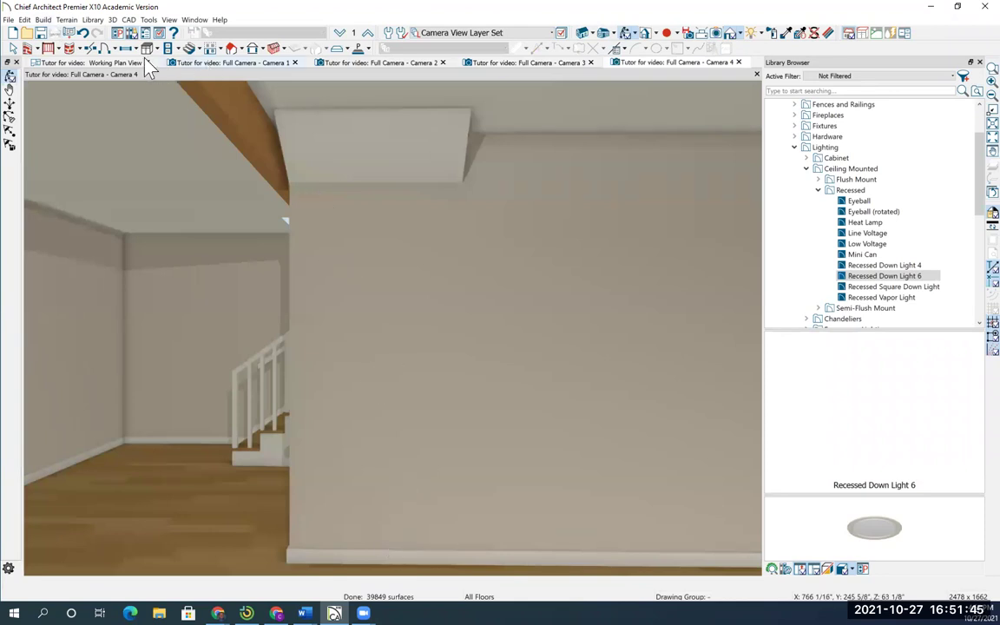
Cut a plain doorway into the wall leading to the stair and view it in 3D
left_click(116, 50)
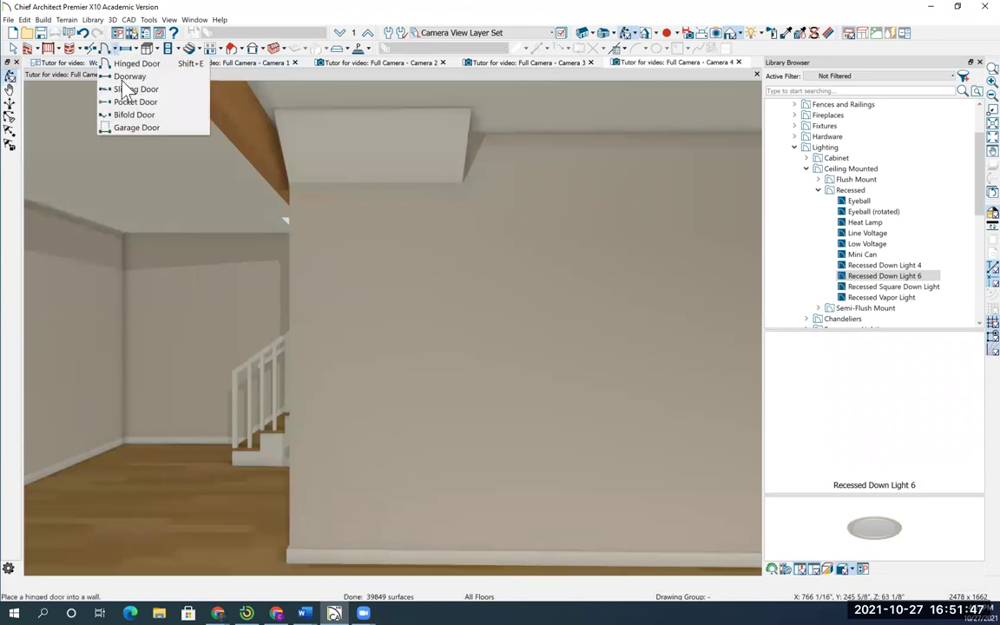
left_click(129, 77)
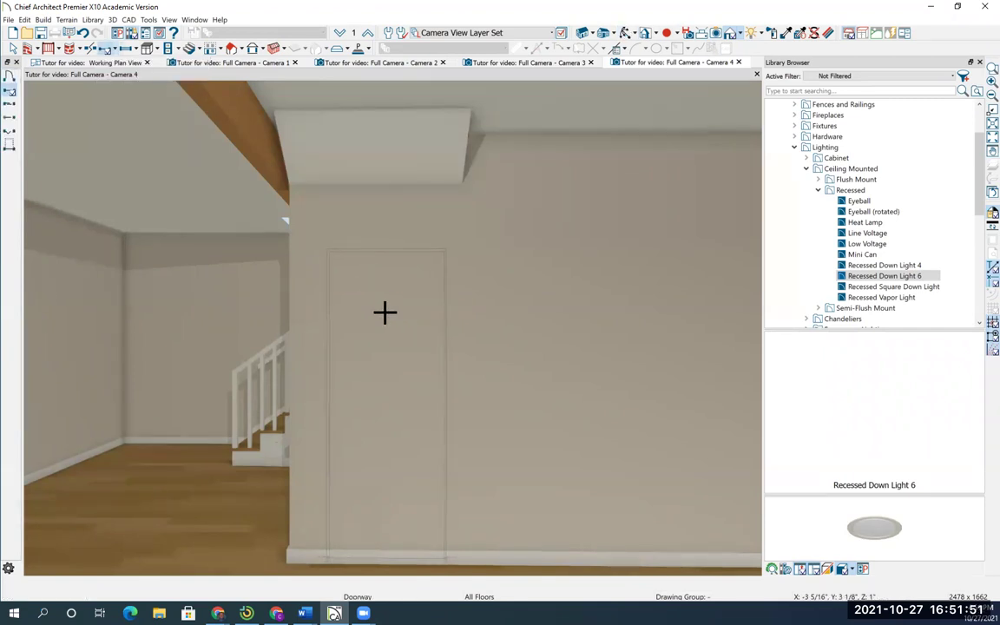
left_click(384, 312)
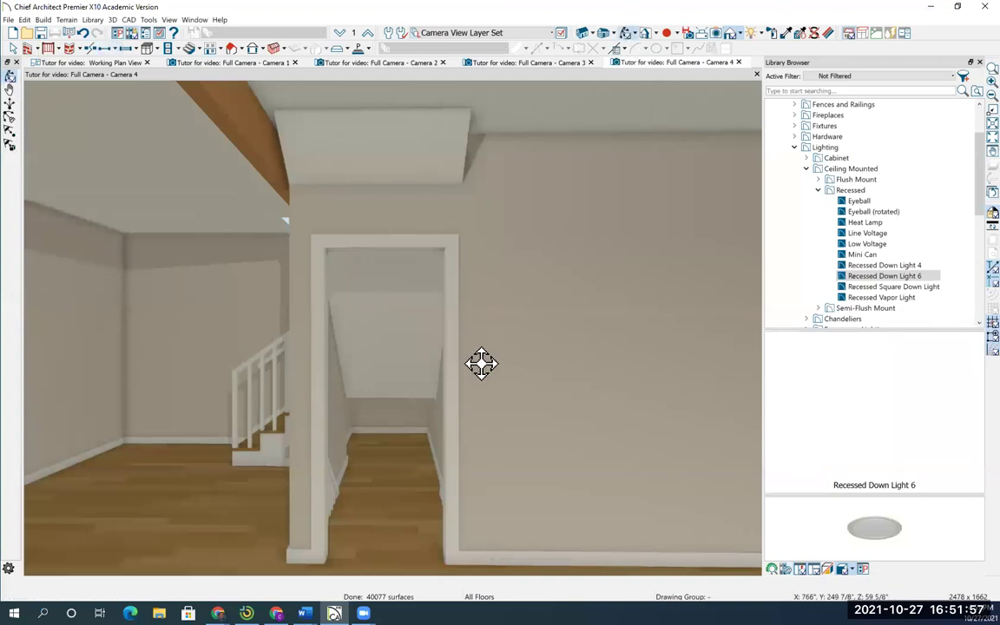
left_click_drag(477, 362, 332, 510)
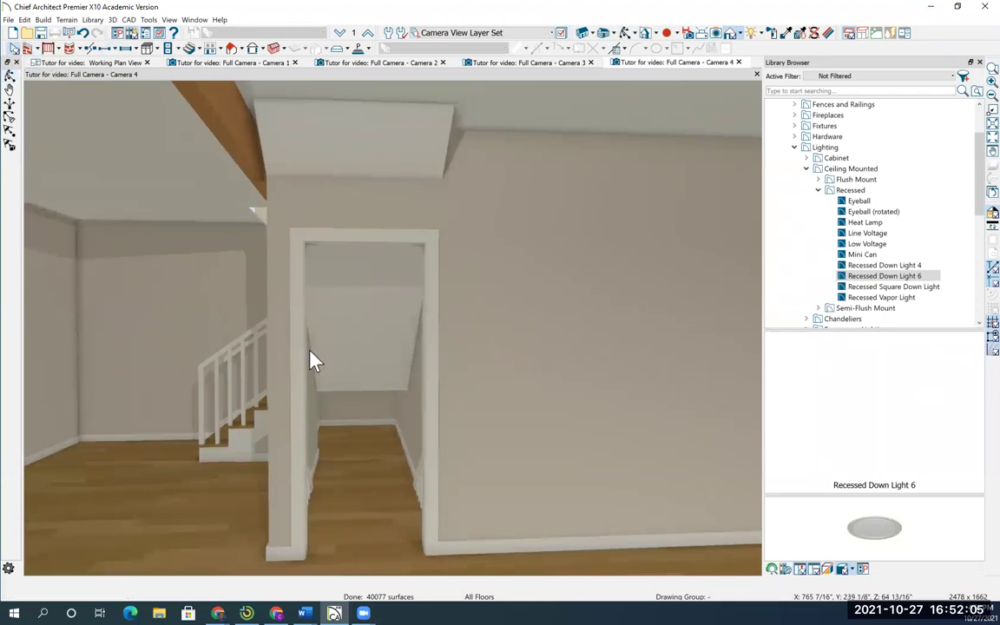
left_click(365, 452)
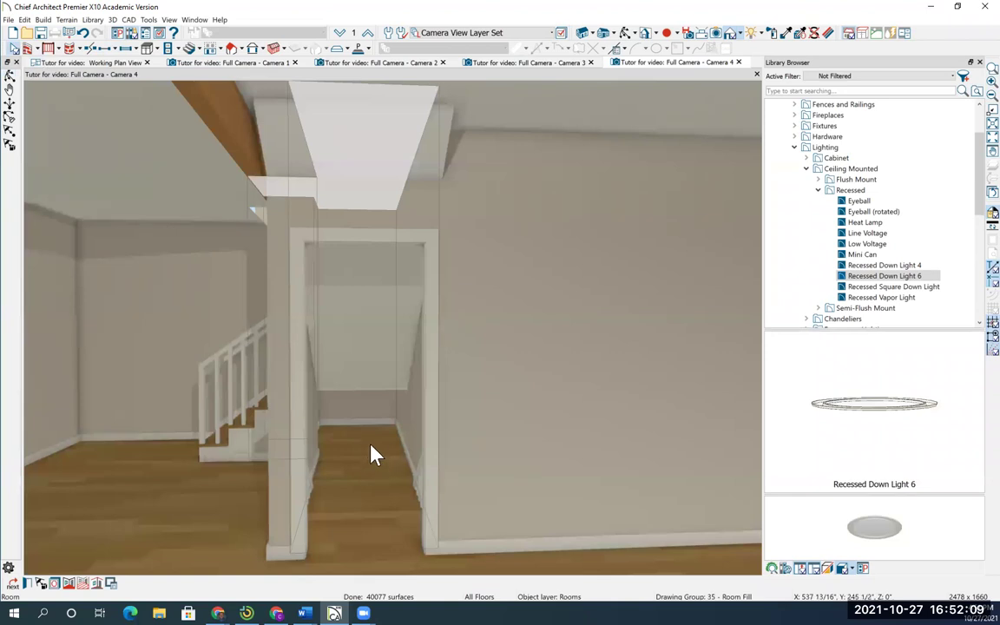
Change the room beyond the doorway to Room Type Open Below
double_click(368, 462)
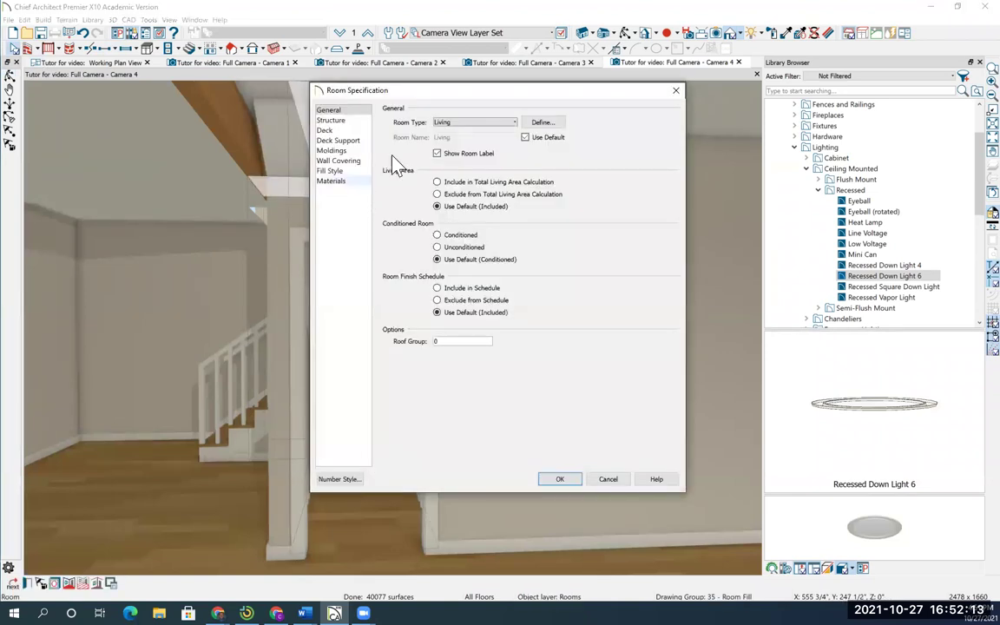
left_click(483, 124)
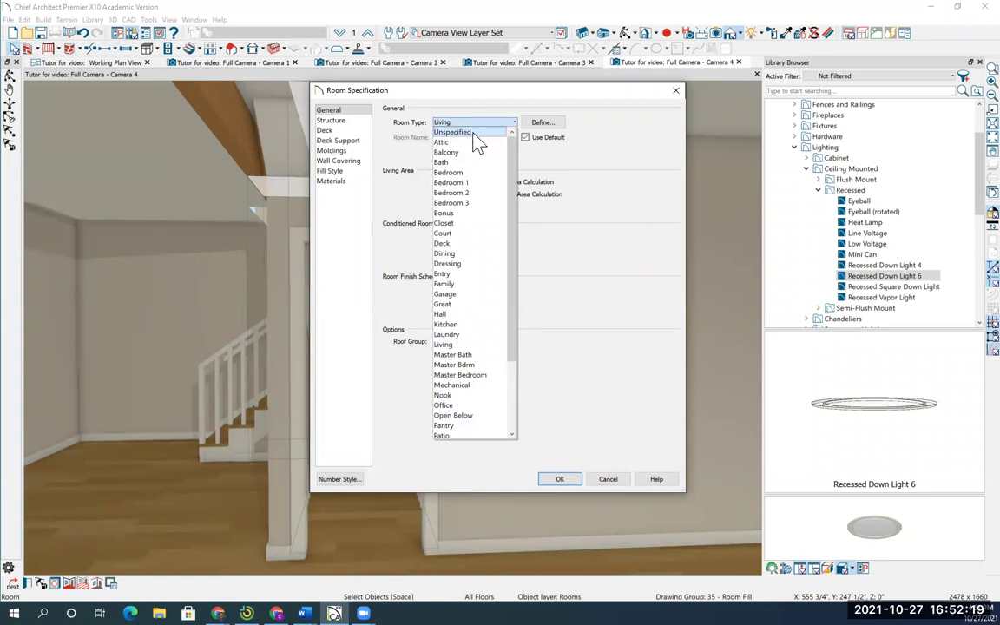
left_click(466, 417)
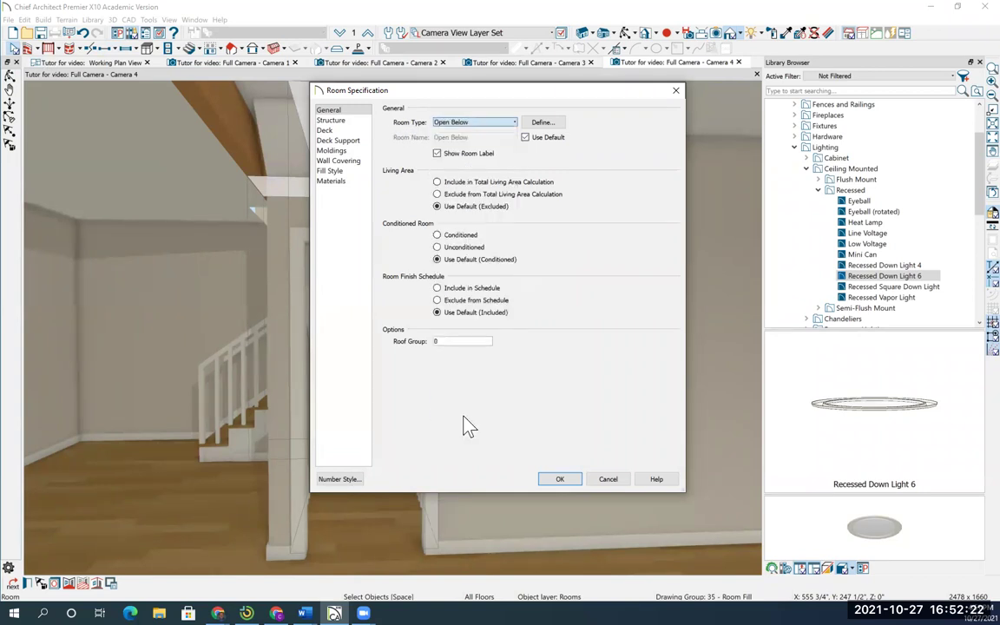
left_click(559, 482)
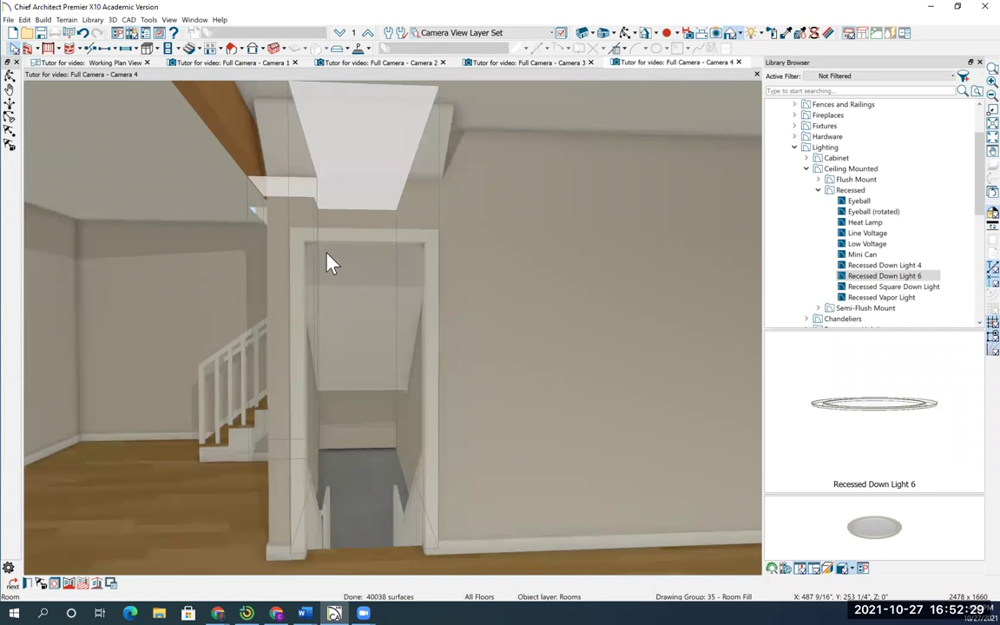
Orbit around the L-shaped staircase in the Camera 3 view
left_click(514, 64)
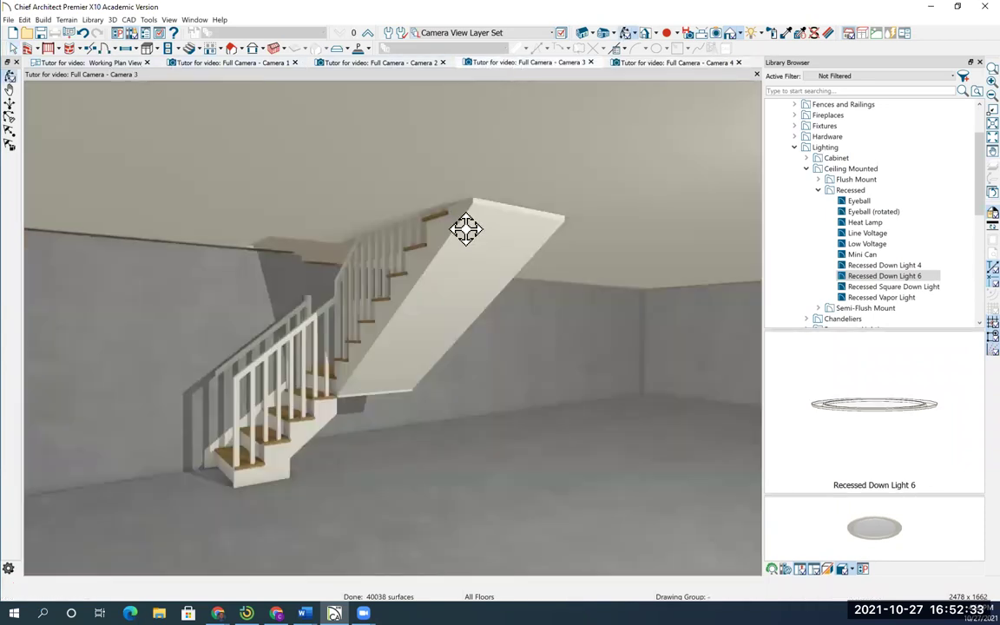
scroll(326, 265, "up", 2)
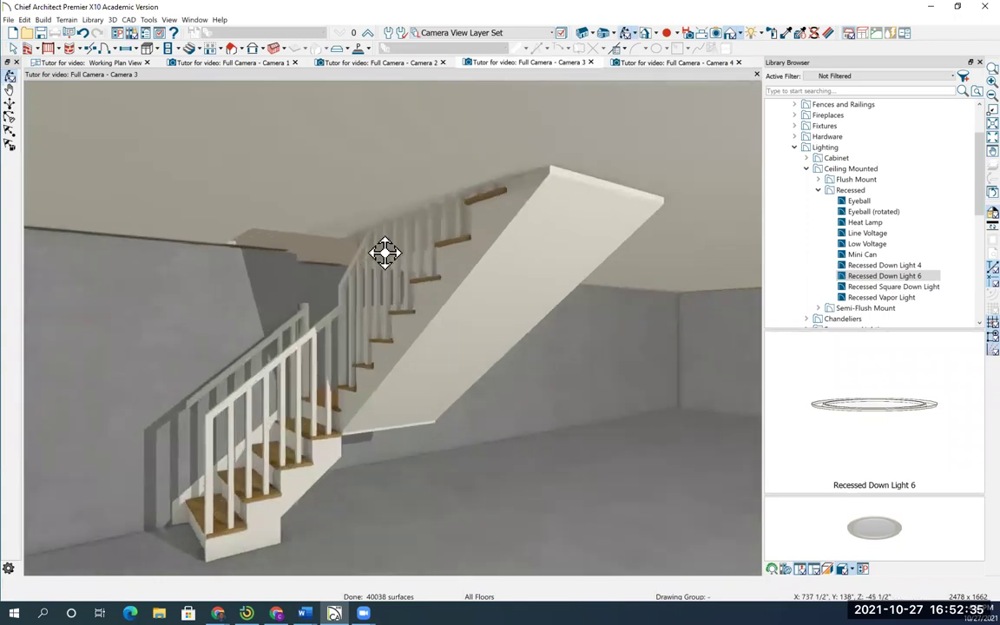
scroll(395, 248, "up", 2)
left_click_drag(400, 243, 335, 275)
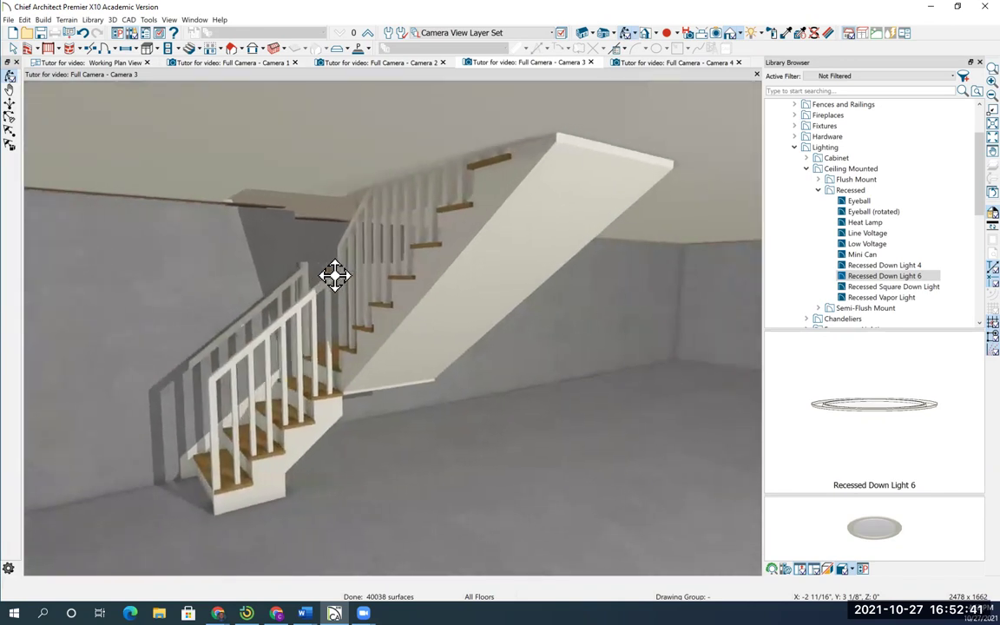
Close the Camera 4, 3 and 2 views and zoom out to the whole first-floor plan
left_click(737, 63)
left_click(590, 63)
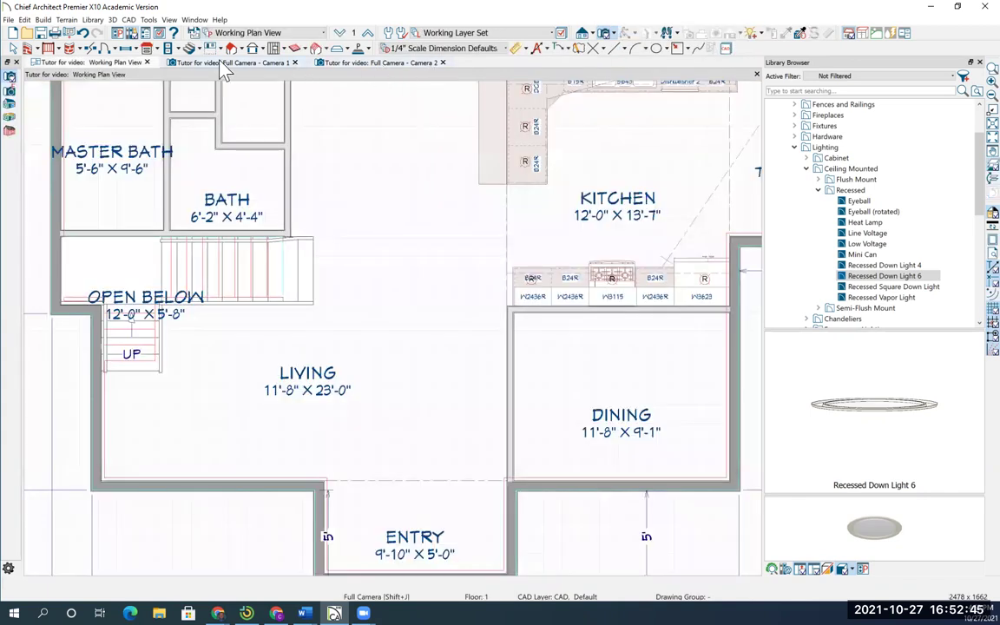
left_click(442, 63)
scroll(421, 193, "down", 3)
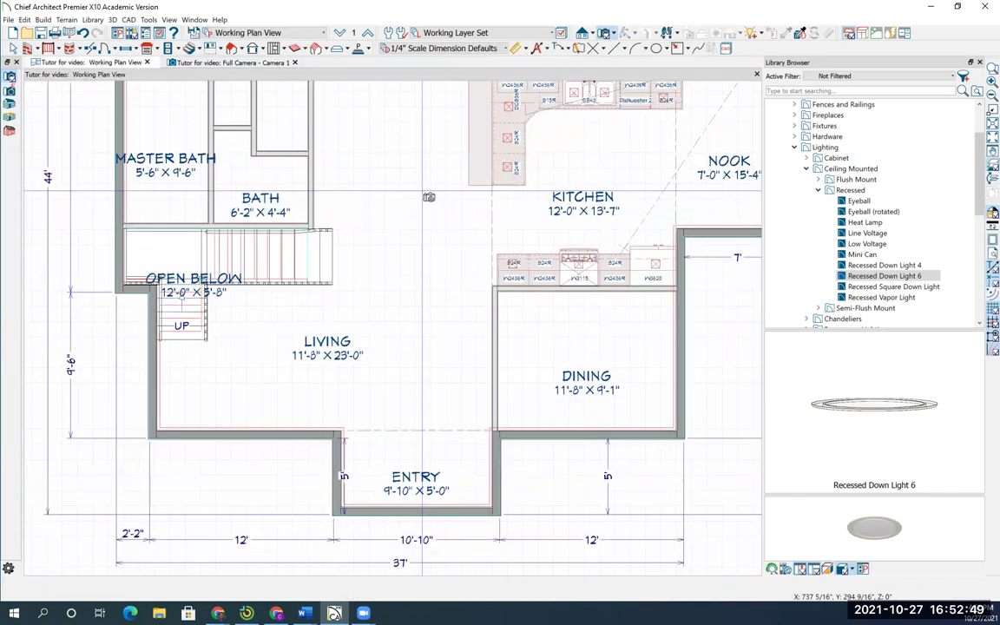
scroll(428, 197, "down", 3)
middle_click_drag(428, 197, 405, 285)
left_click(605, 33)
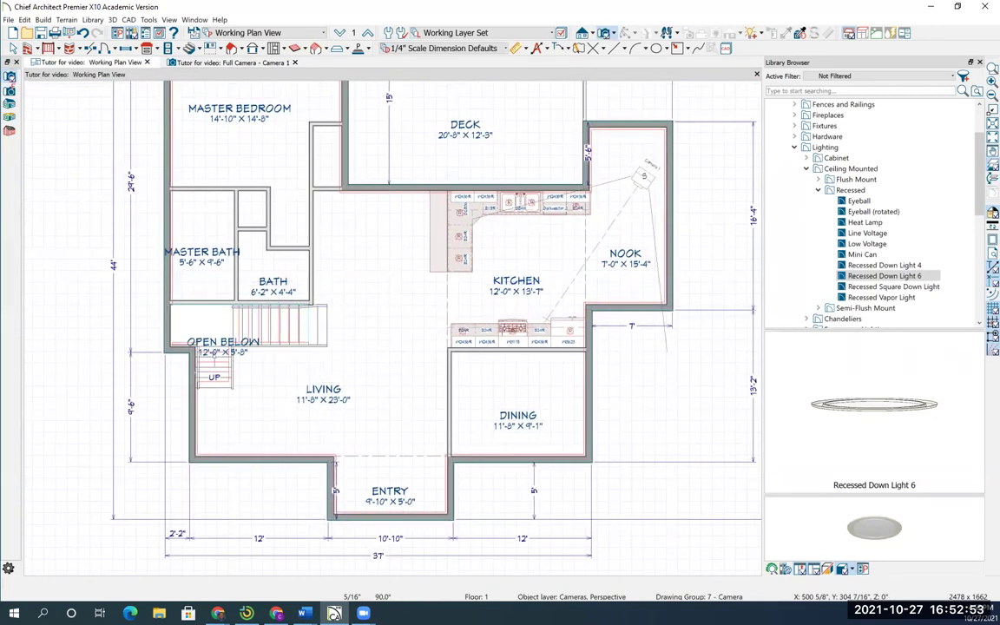